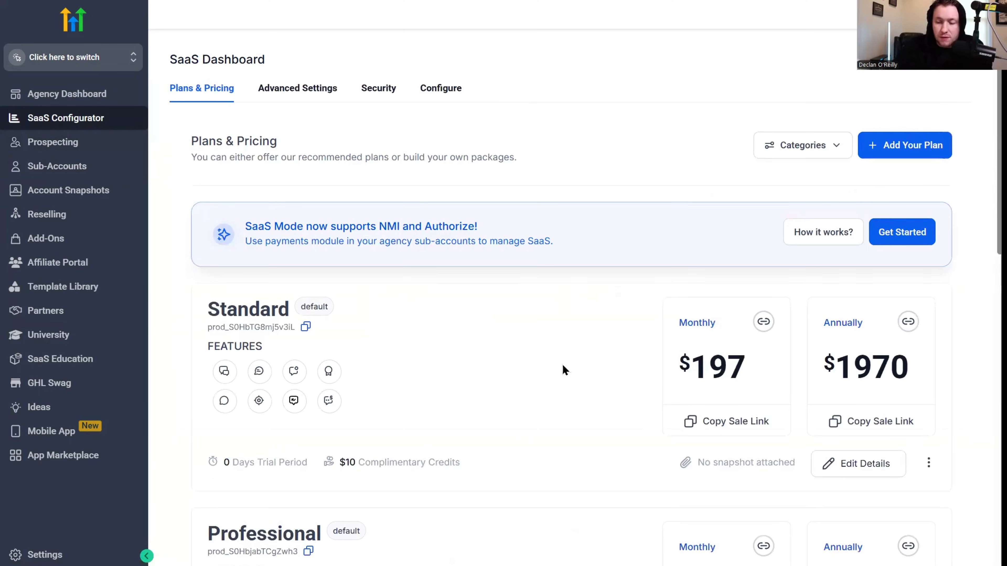
# Step: Open the Standard plan for editing in the SaaS Configurator and review its Phone System rebilling settings
pyautogui.scroll(-15, 562, 364)
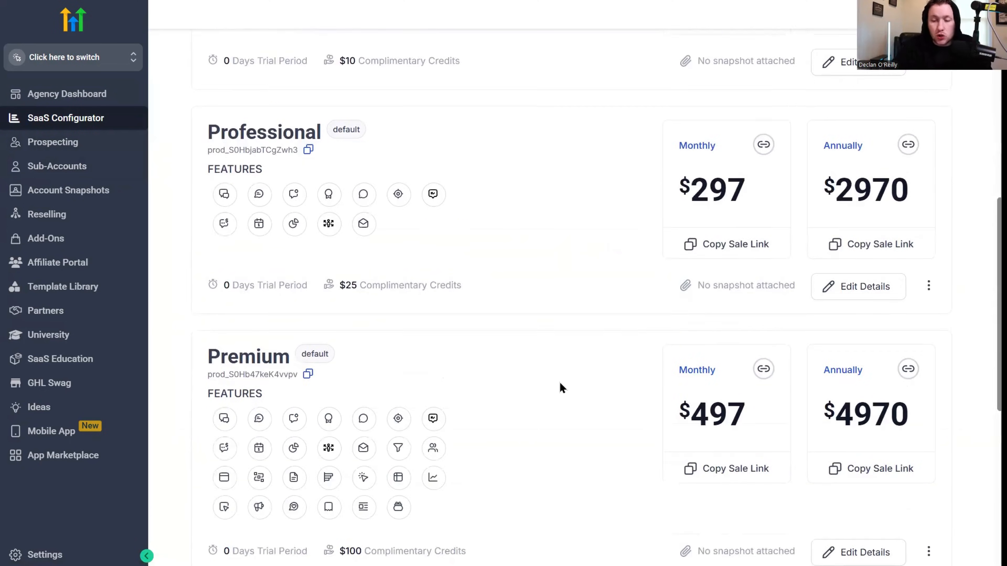
pyautogui.scroll(15, 568, 387)
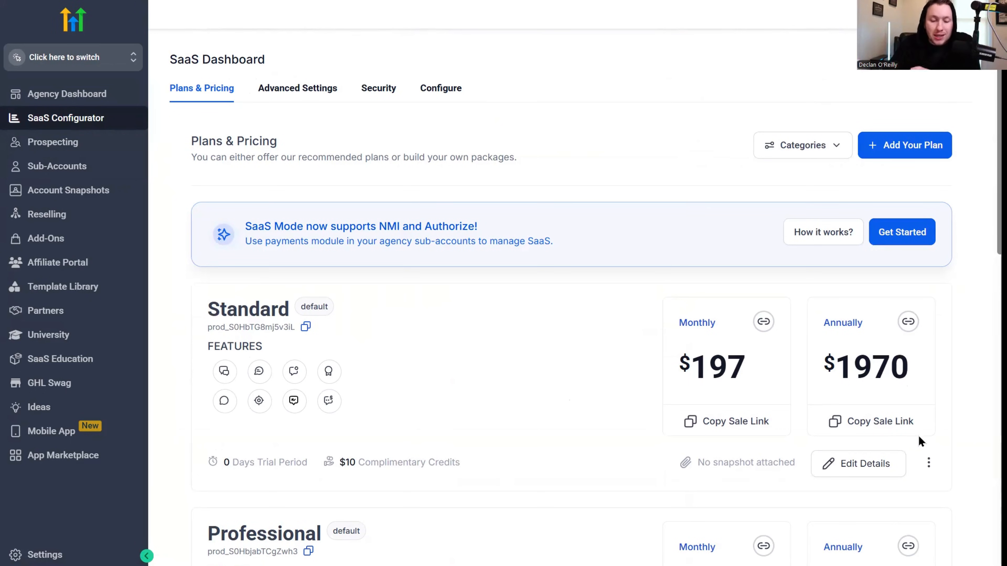
pyautogui.click(887, 472)
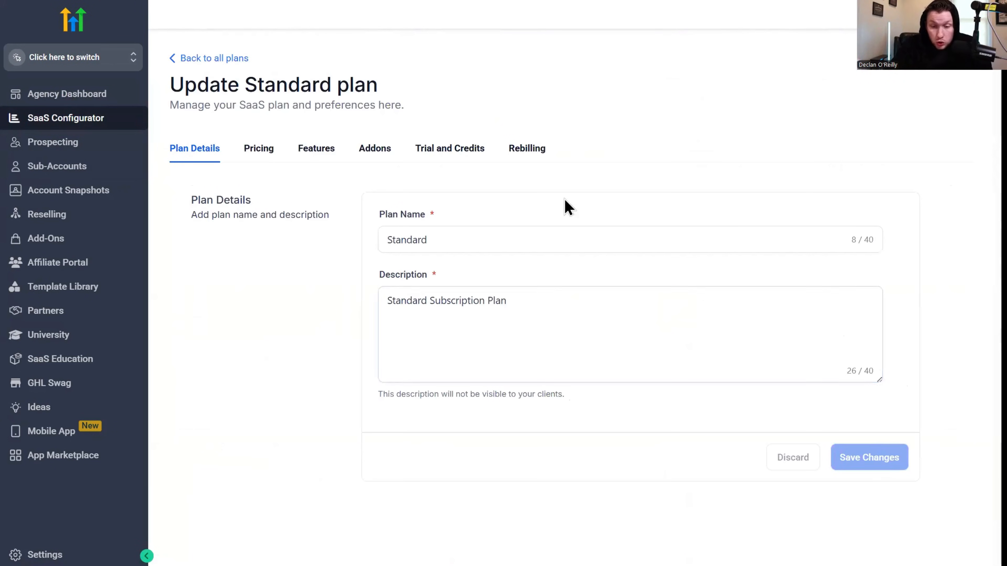
pyautogui.click(531, 152)
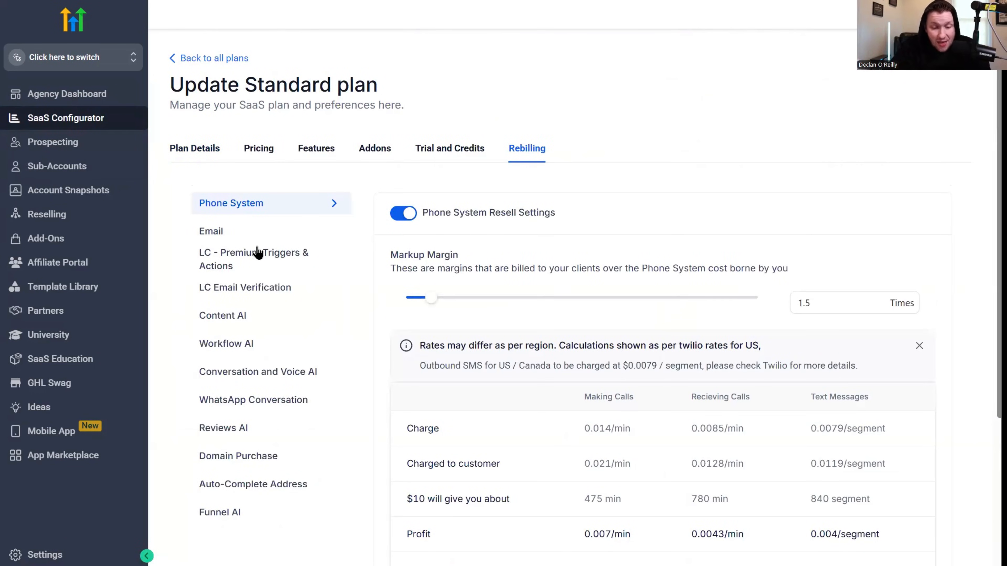
pyautogui.scroll(-2, 262, 302)
pyautogui.scroll(2, 262, 300)
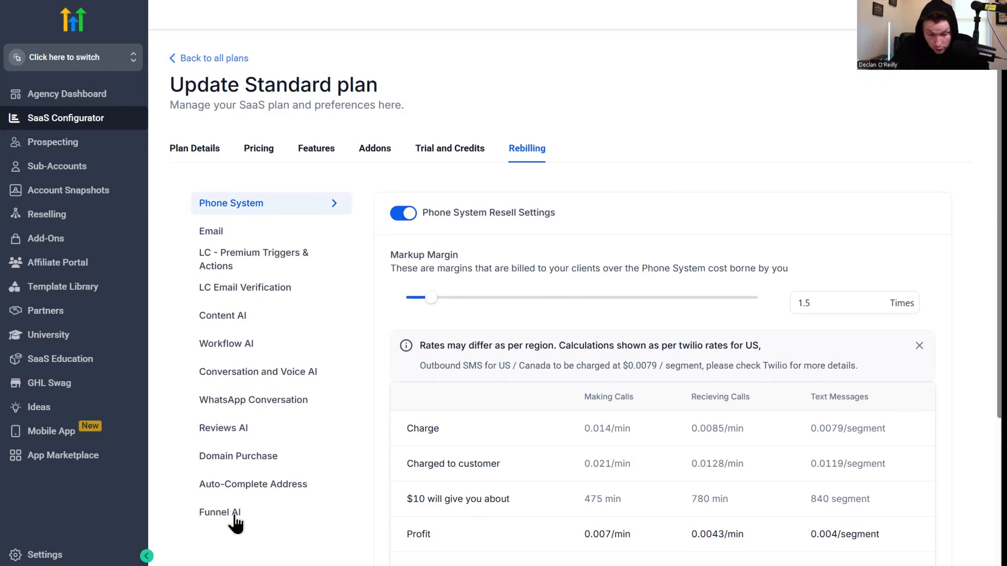
# Step: In the Standard plan's Email rebilling settings, set the markup margin to 7.7 times and turn off Email reselling
pyautogui.click(216, 232)
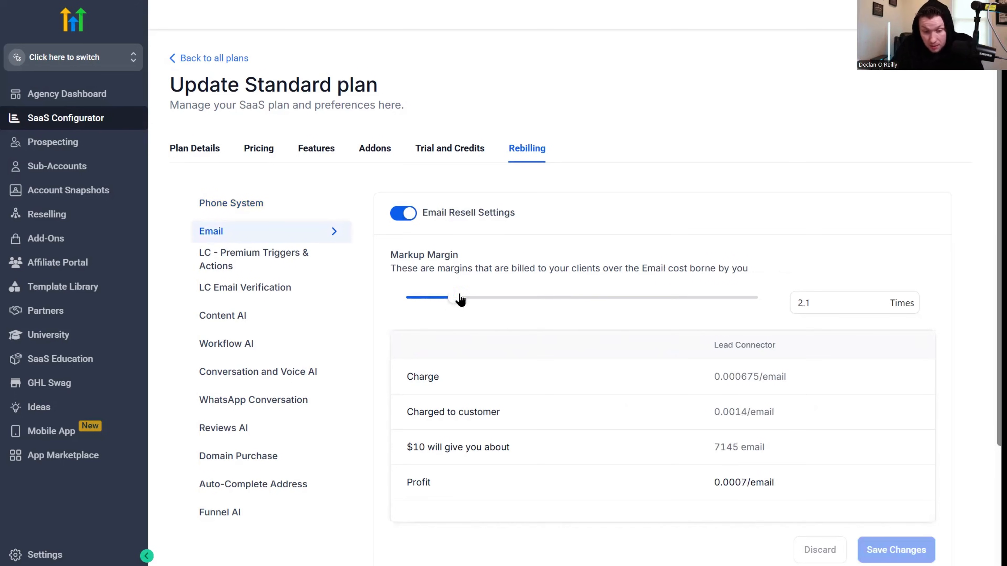
pyautogui.moveTo(460, 300); pyautogui.dragTo(440, 298)
pyautogui.click(254, 203)
pyautogui.click(260, 237)
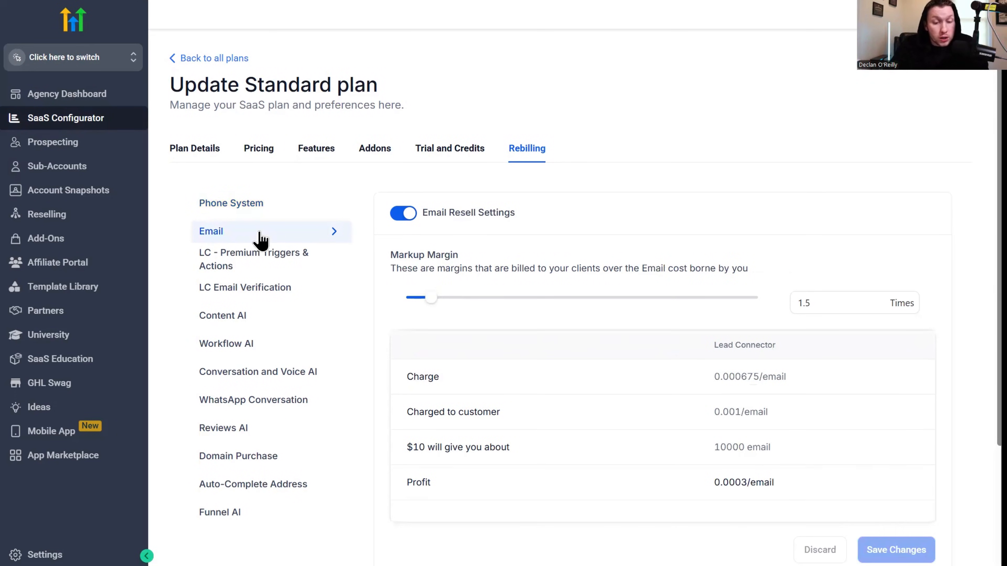
pyautogui.click(397, 219)
pyautogui.click(403, 217)
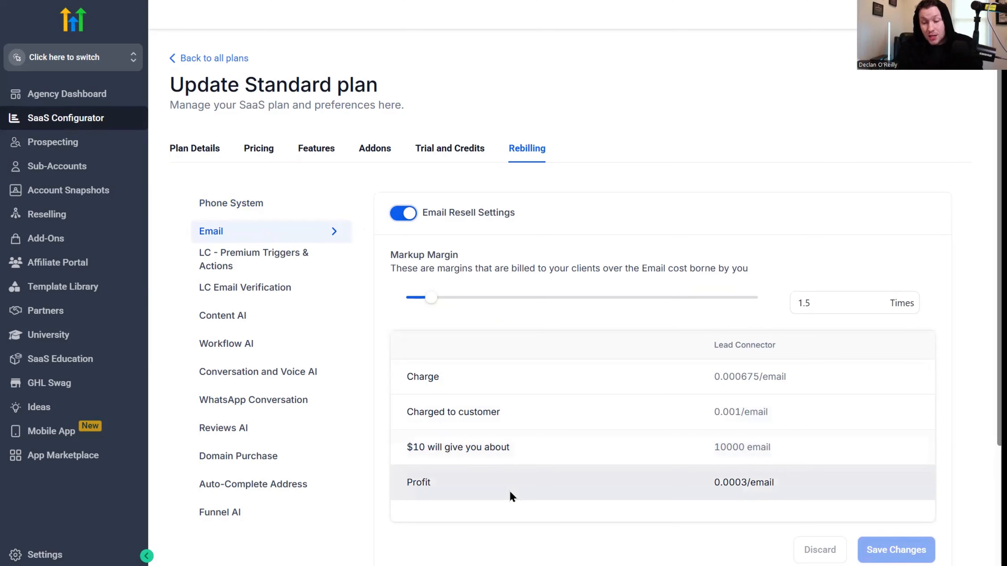
pyautogui.moveTo(432, 298); pyautogui.dragTo(664, 299)
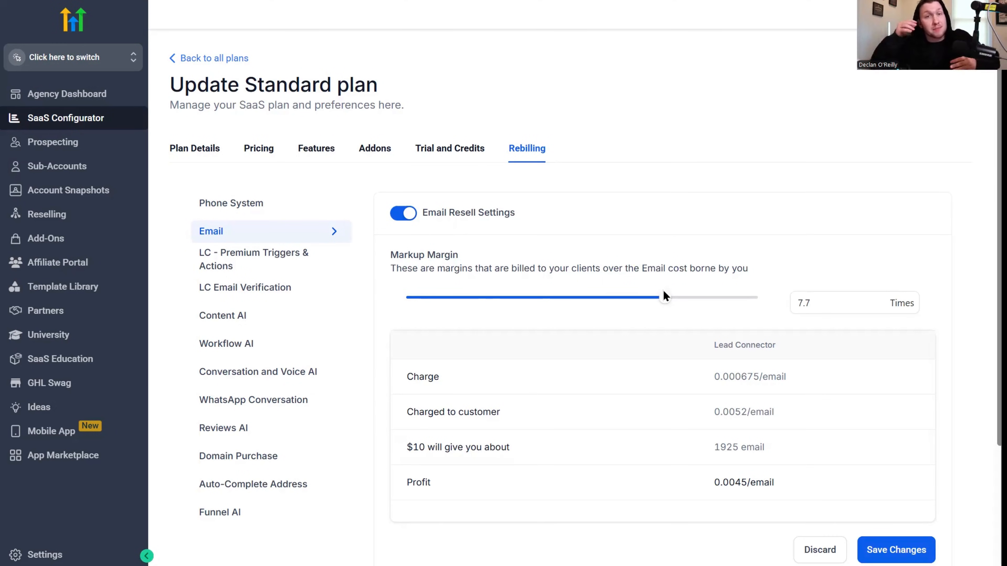
pyautogui.click(401, 215)
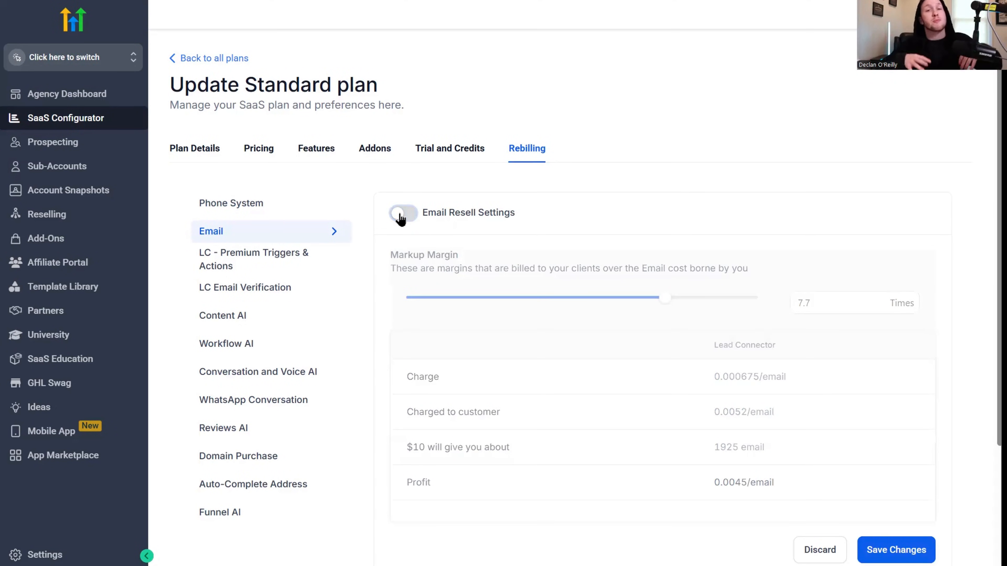
# Step: Enable rebilling for LC - Premium Triggers & Actions in the Standard plan
pyautogui.click(250, 264)
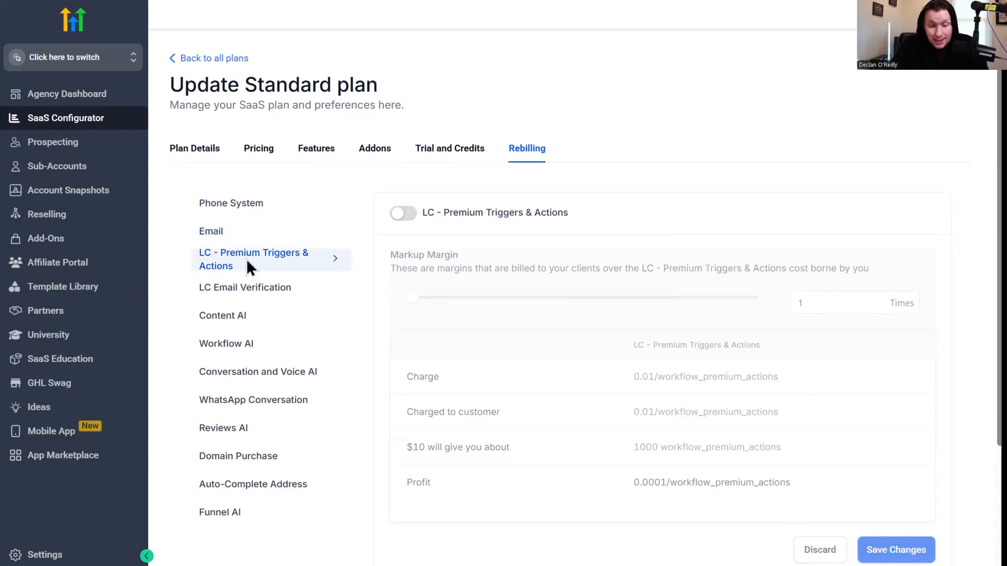
pyautogui.click(402, 214)
pyautogui.click(402, 214)
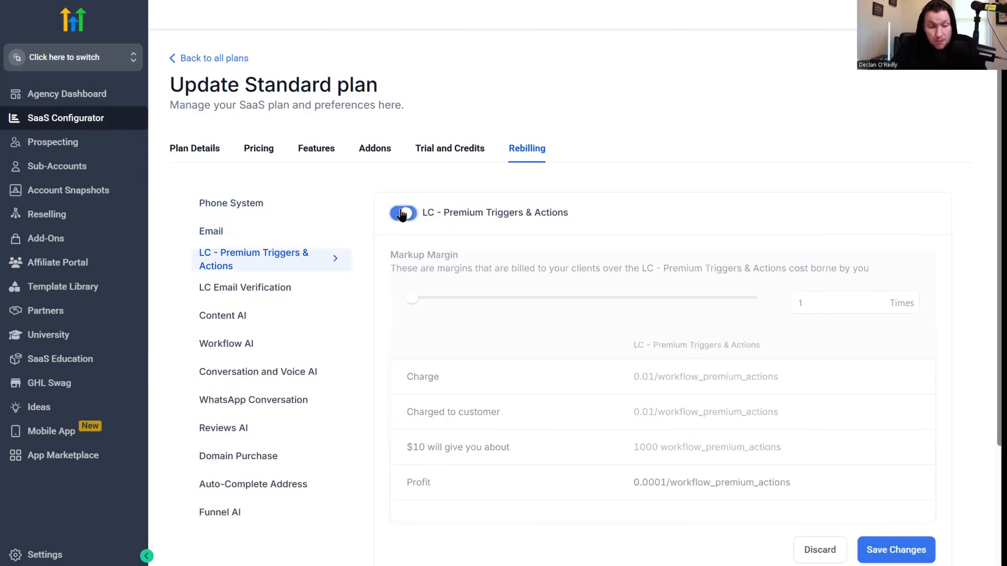
# Step: Enable LC Email Verification rebilling in the Standard plan and set its markup margin to 1.8 times
pyautogui.click(314, 284)
pyautogui.click(403, 214)
pyautogui.moveTo(427, 300); pyautogui.dragTo(443, 300)
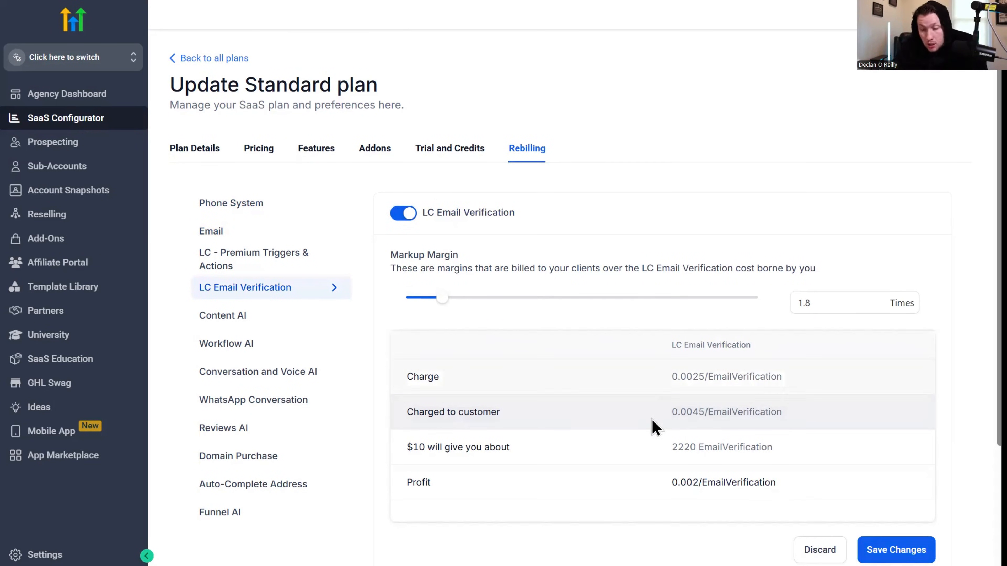
pyautogui.scroll(-4, 708, 434)
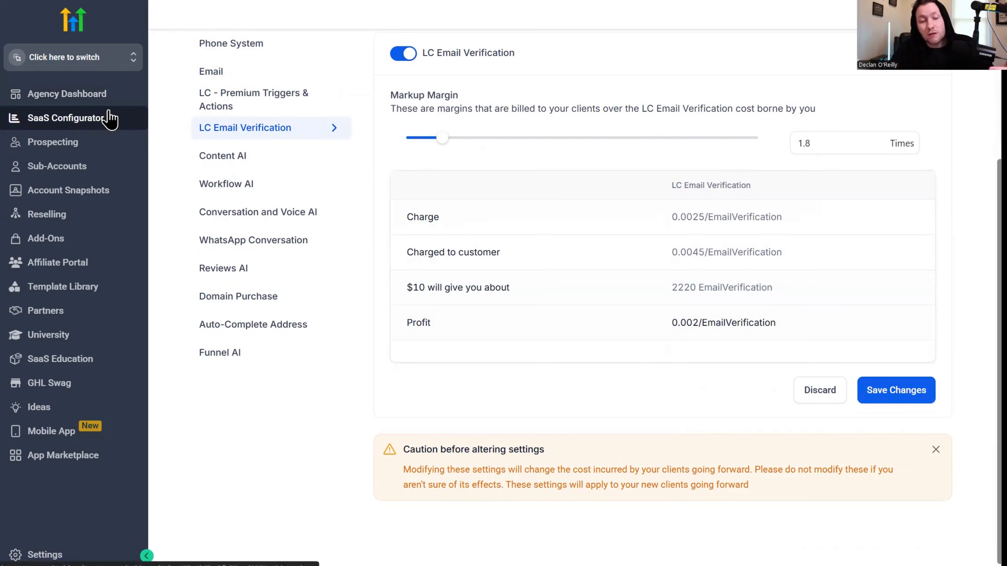
pyautogui.scroll(4, 502, 314)
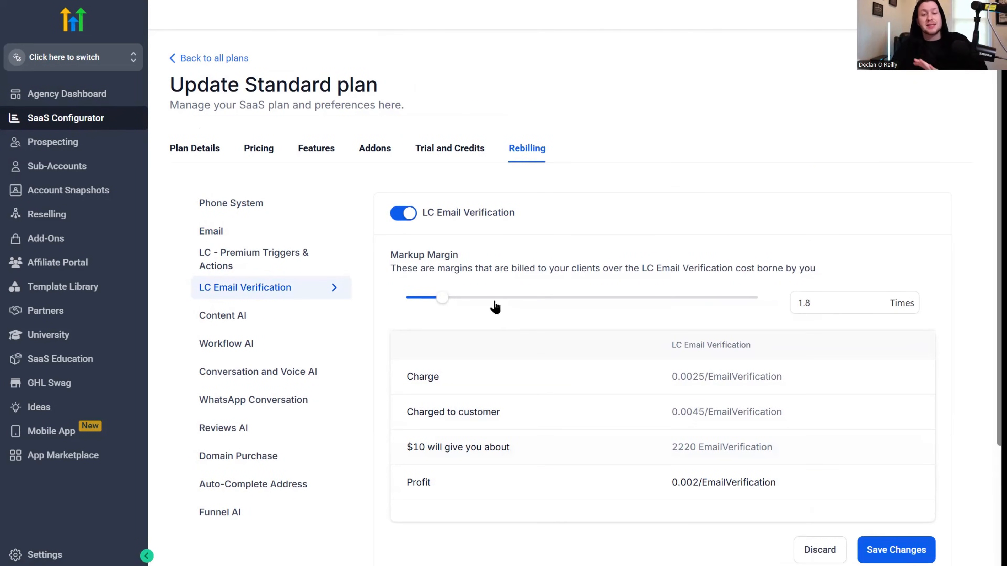
# Step: Return to the list of all SaaS plans and look over the plan cards
pyautogui.click(214, 59)
pyautogui.scroll(-5, 516, 322)
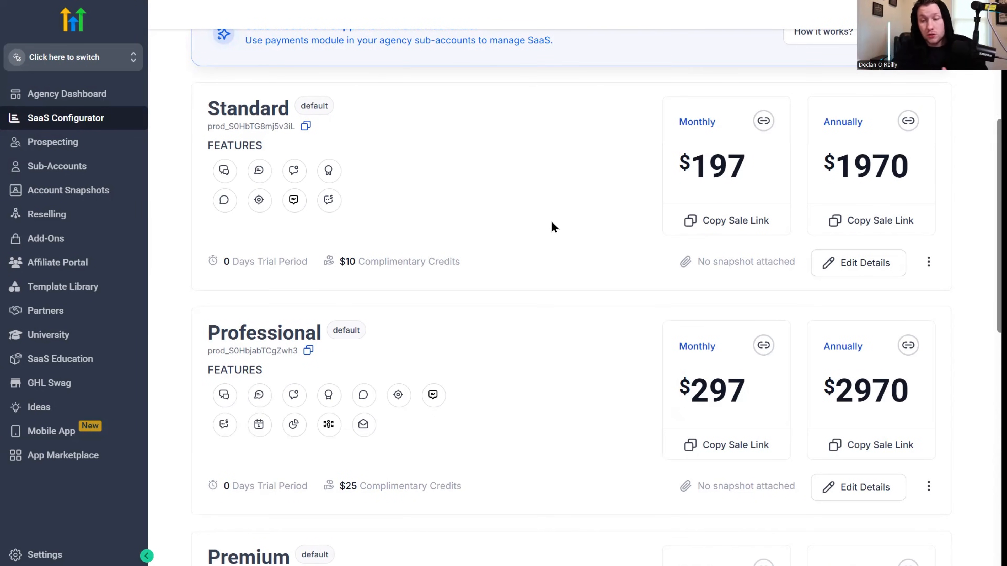
pyautogui.scroll(5, 567, 228)
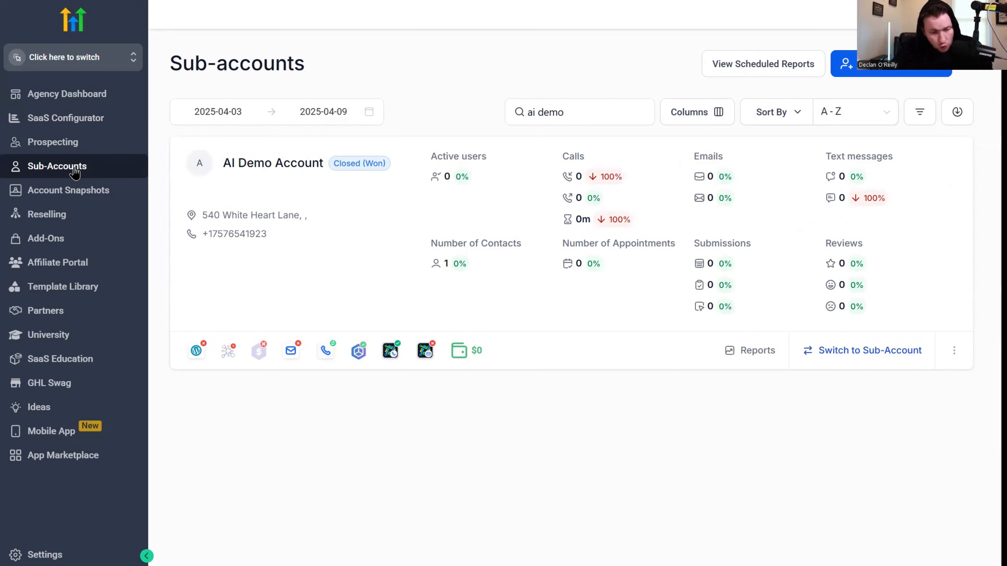
# Step: Open the AI Demo Account from the sub-accounts list and review its individual rebilling settings
pyautogui.click(579, 115)
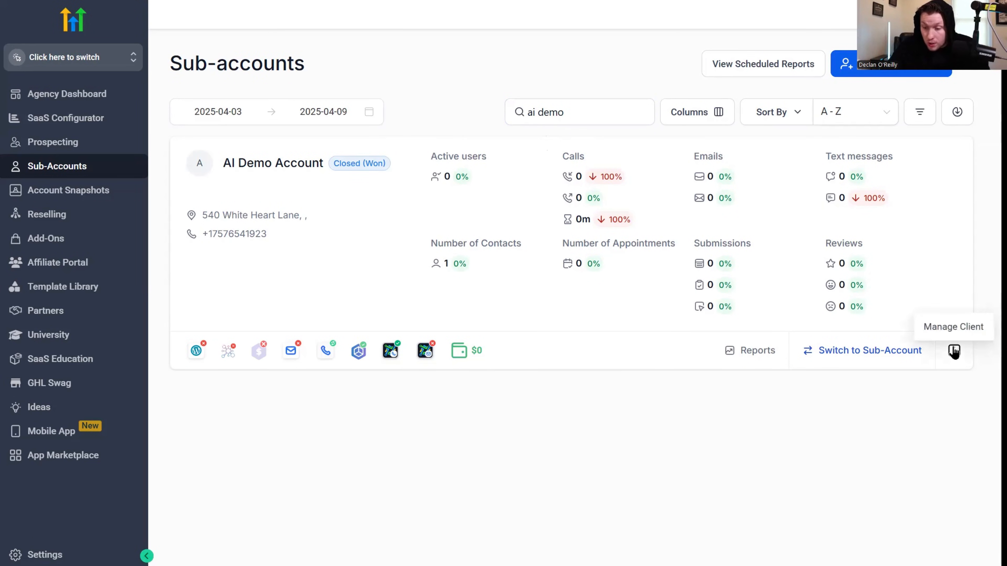
pyautogui.click(297, 167)
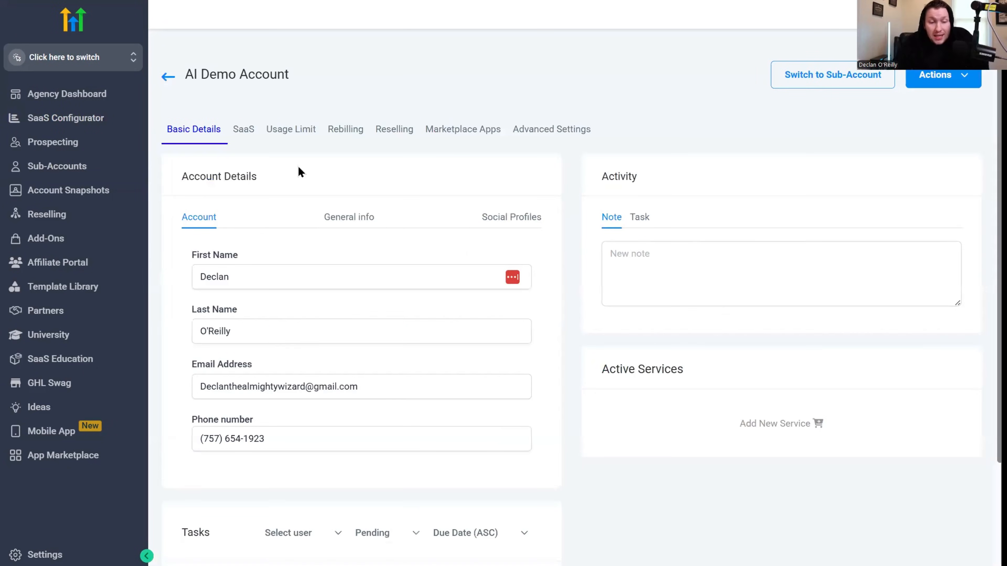
pyautogui.click(342, 132)
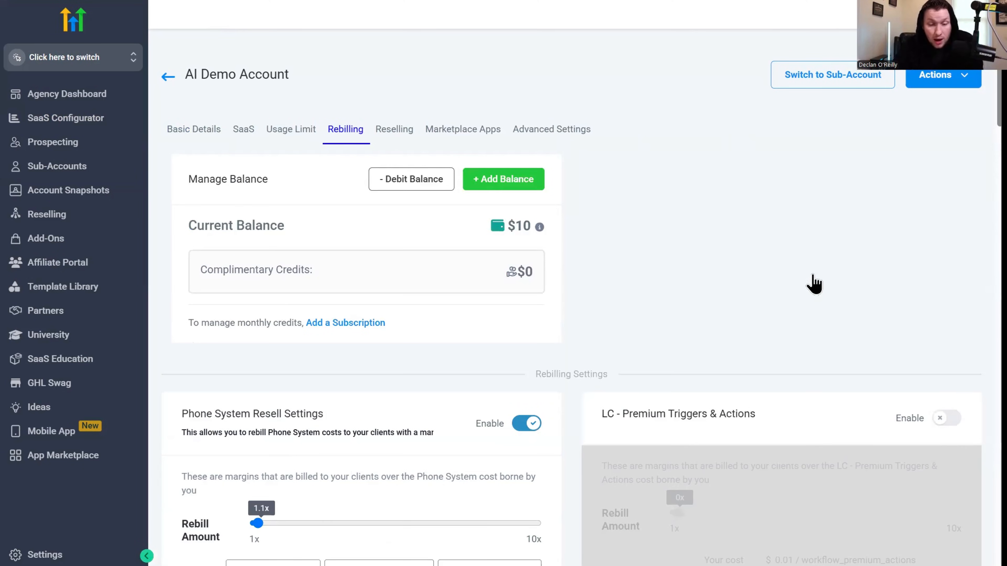
pyautogui.scroll(-4, 808, 278)
pyautogui.scroll(-1, 798, 267)
pyautogui.scroll(-5, 796, 266)
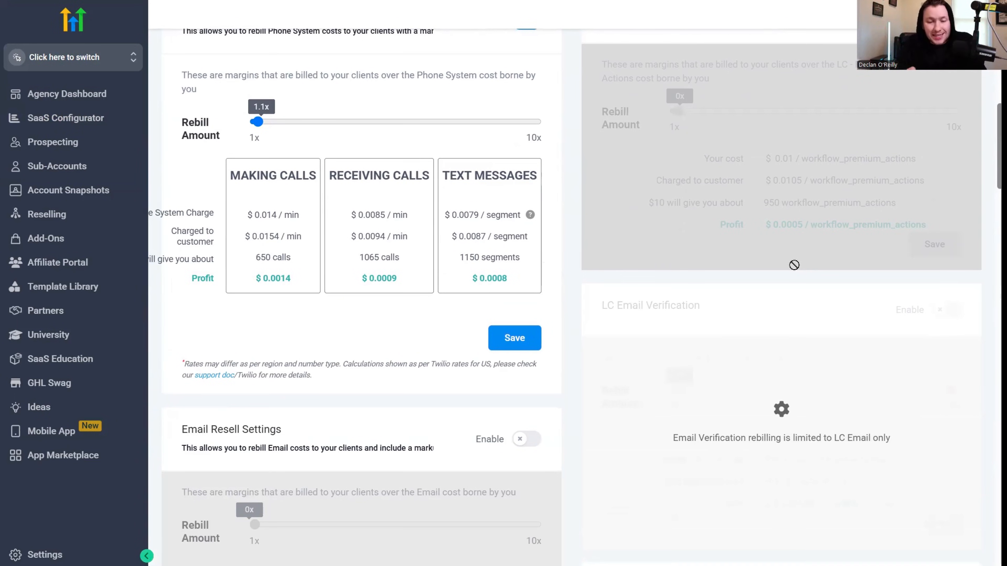
pyautogui.scroll(-5, 633, 328)
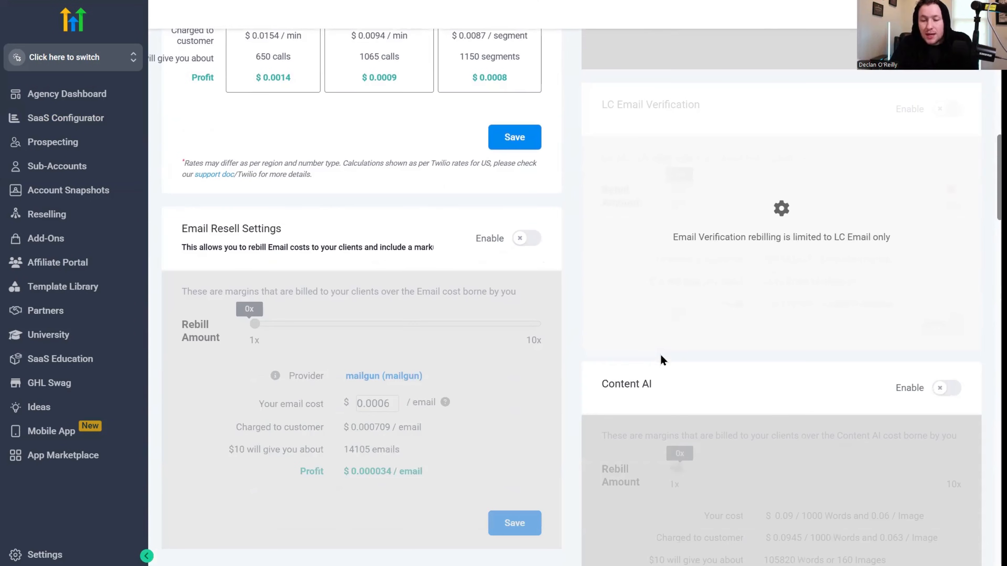
pyautogui.scroll(10, 656, 353)
pyautogui.scroll(-1, 958, 216)
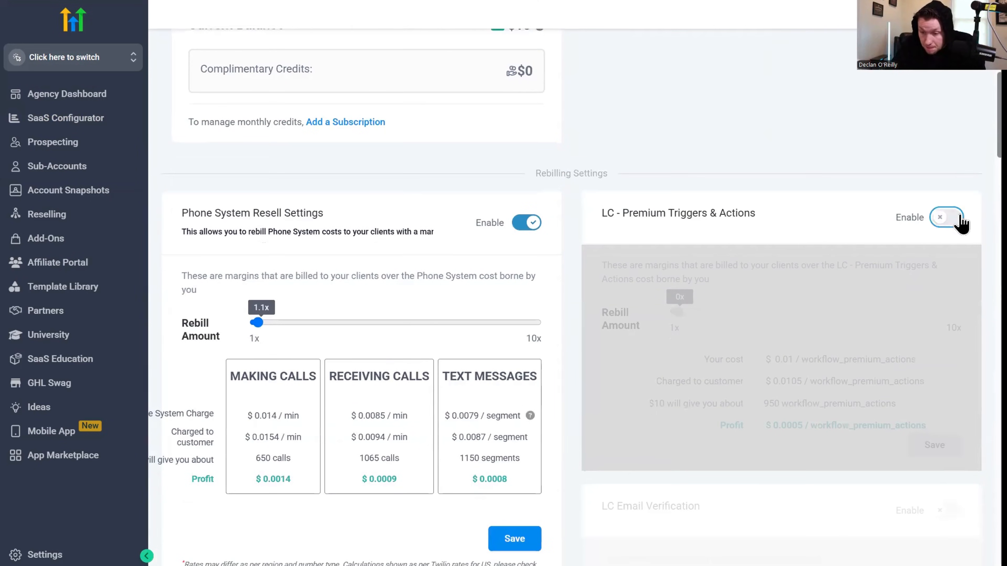
# Step: Enable LC - Premium Triggers & Actions rebilling for the AI Demo Account and set its rebill amount to 1.3x
pyautogui.click(947, 217)
pyautogui.click(680, 312)
pyautogui.moveTo(681, 312)
pyautogui.mouseDown()
pyautogui.moveTo(723, 312)
pyautogui.moveTo(680, 312)
pyautogui.mouseUp()
# Step: Enable Email reselling and Workflow AI rebilling for the AI Demo Account
pyautogui.scroll(-5, 859, 312)
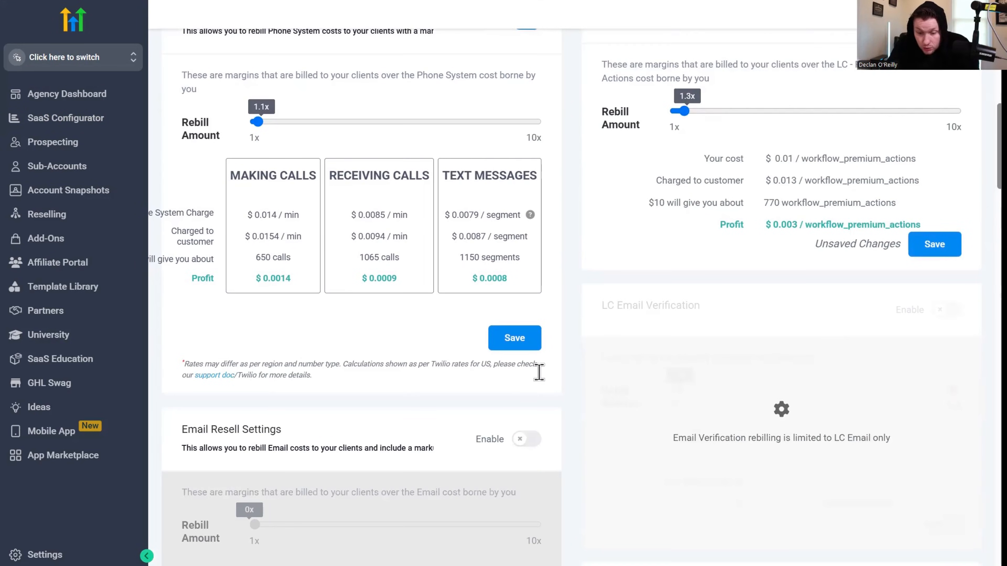
pyautogui.click(526, 438)
pyautogui.scroll(-15, 528, 440)
pyautogui.click(951, 267)
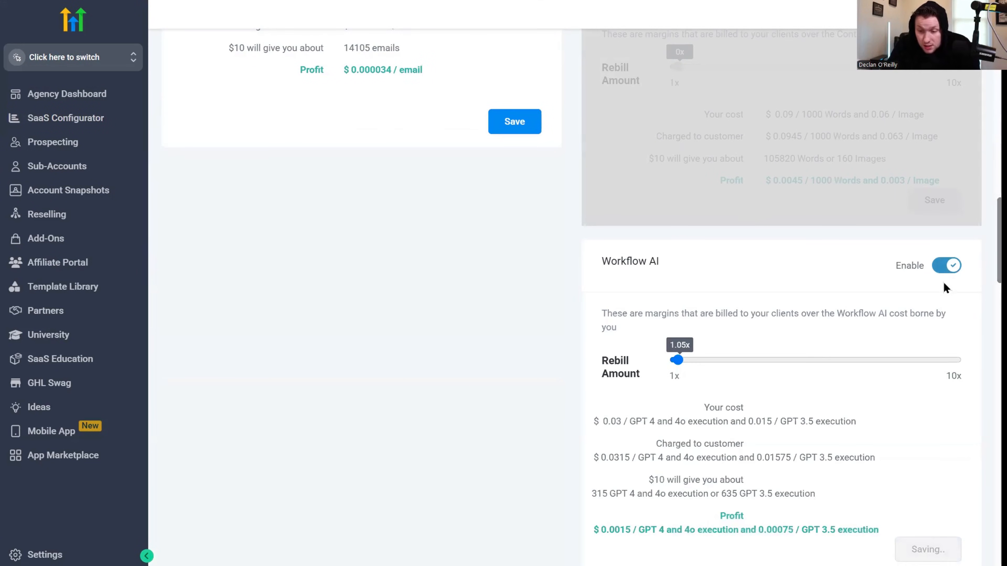
# Step: Set the Email rebill amount to 1.6x for the AI Demo Account
pyautogui.scroll(15, 674, 337)
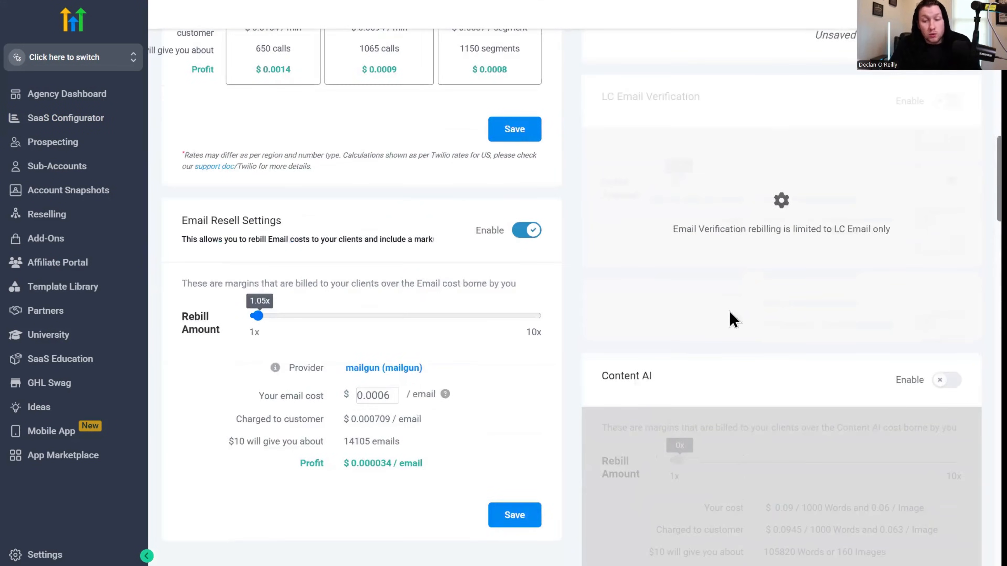
pyautogui.moveTo(265, 324); pyautogui.dragTo(274, 336)
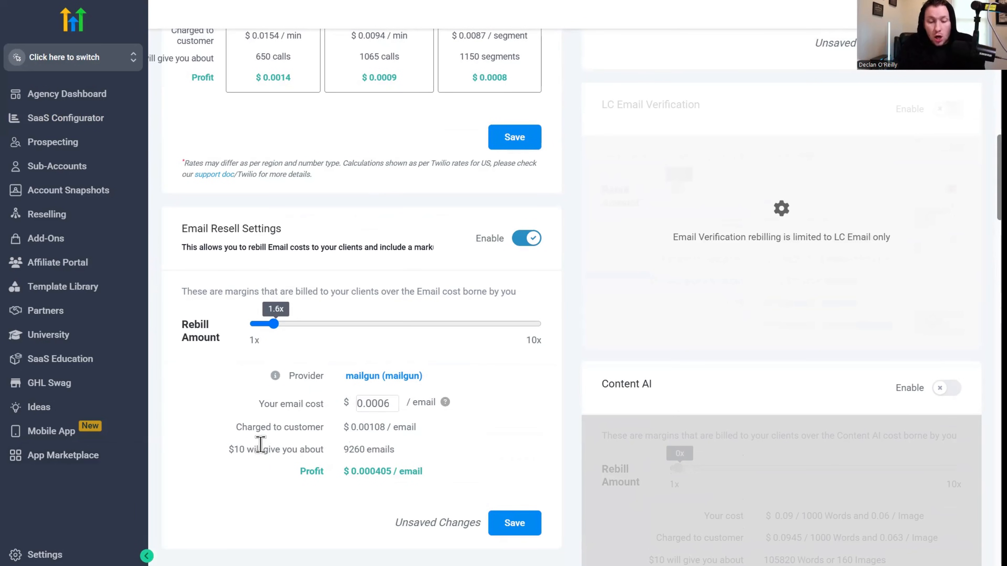
pyautogui.scroll(10, 349, 344)
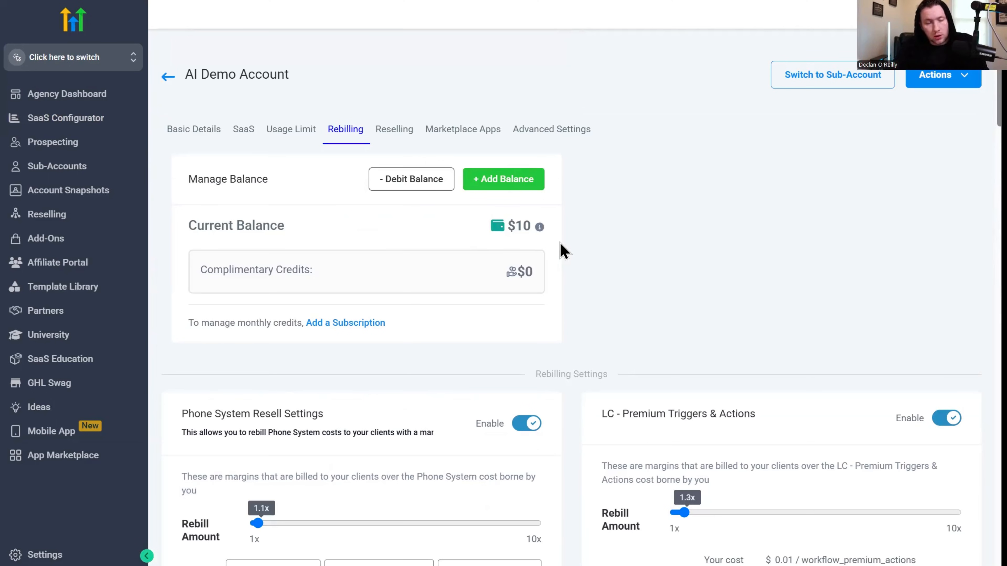
# Step: Set the Phone System rebill amount to 1.2x for the AI Demo Account
pyautogui.scroll(-5, 563, 251)
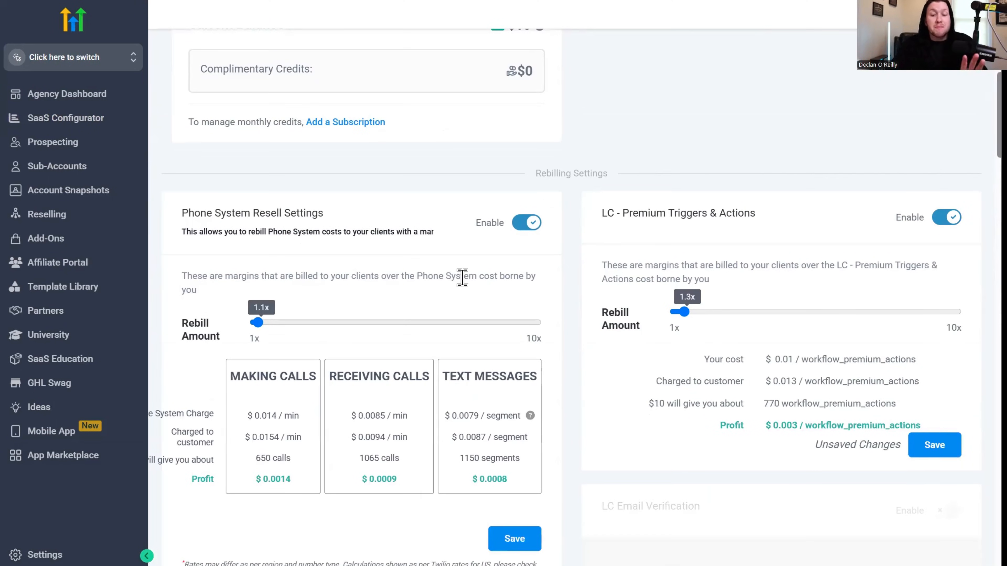
pyautogui.click(255, 323)
pyautogui.moveTo(256, 324); pyautogui.dragTo(261, 326)
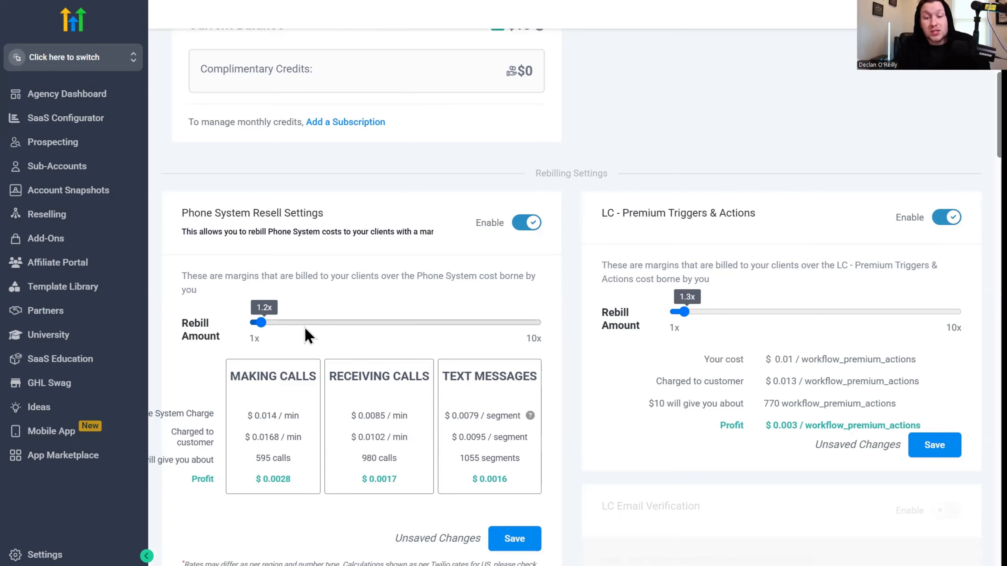
# Step: Switch from the rebilling settings to the presentation slide about Reselling
pyautogui.scroll(5, 362, 189)
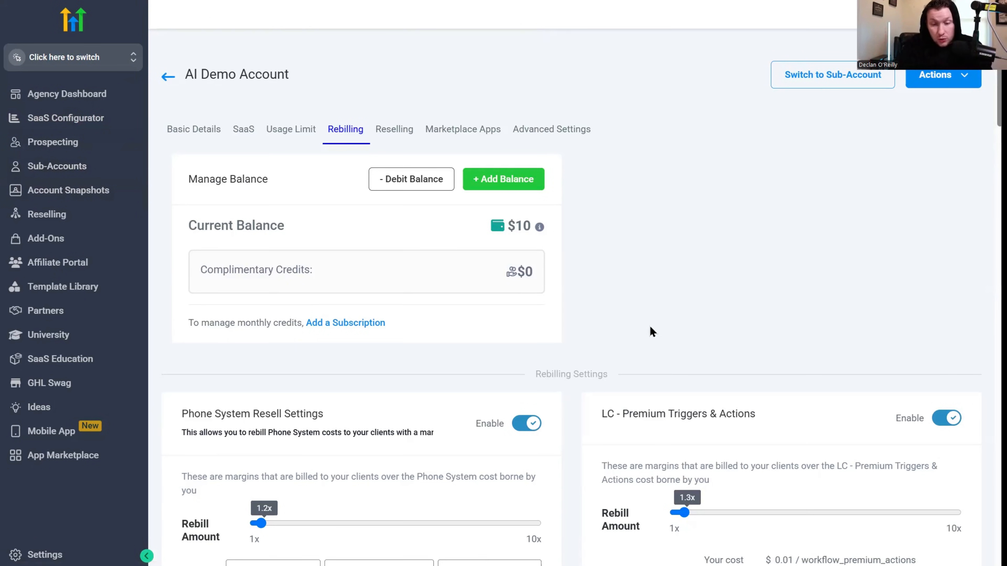
pyautogui.scroll(-15, 598, 296)
pyautogui.scroll(8, 614, 255)
pyautogui.scroll(10, 614, 258)
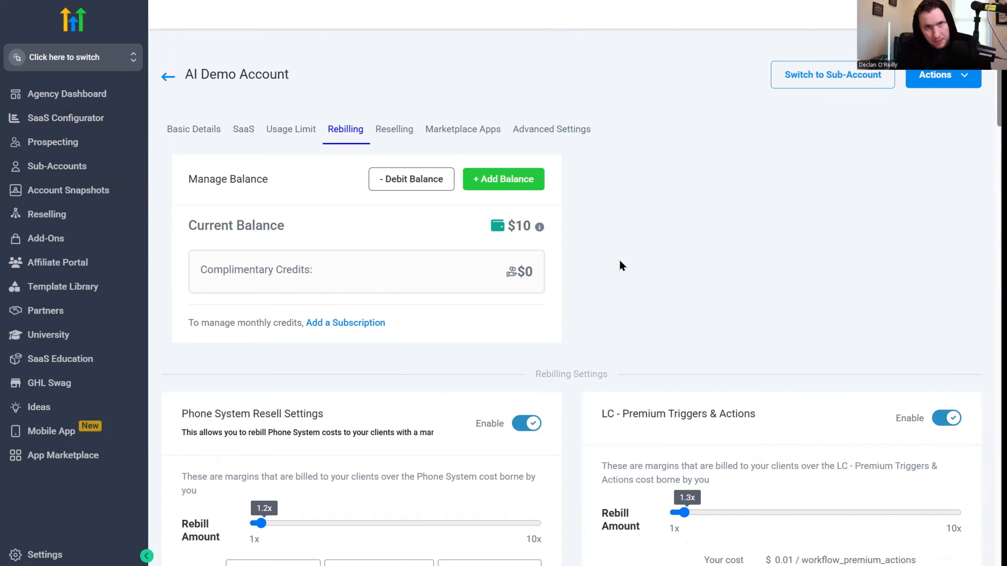
pyautogui.hotkey('alt', 'Tab')
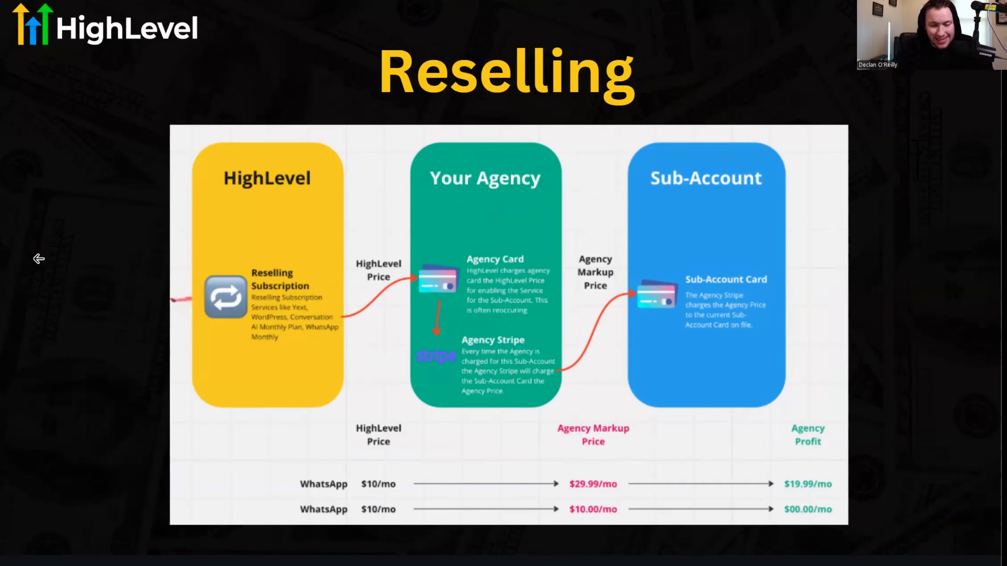
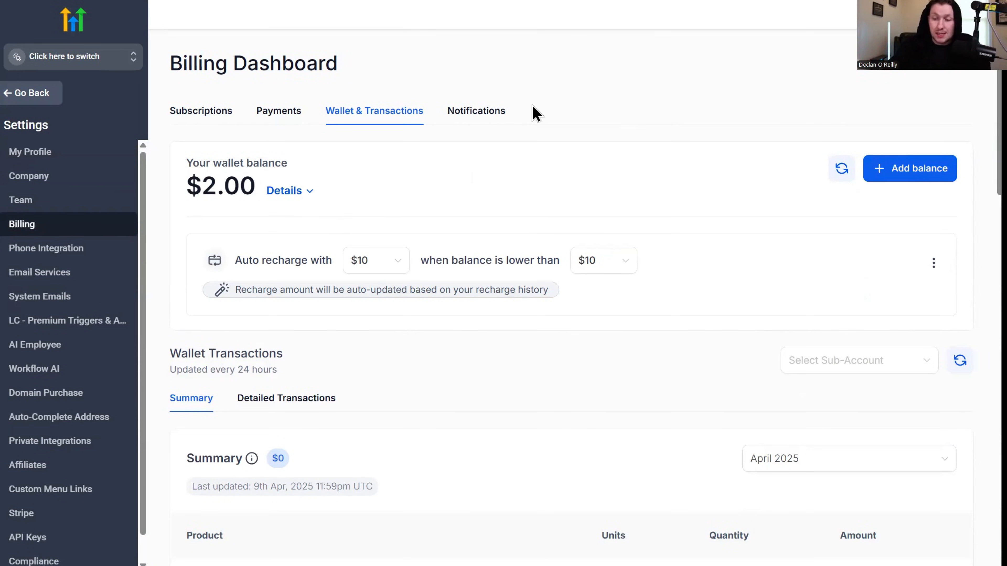
# Step: Check the form for adding wallet balance and the available auto-recharge amounts and low-balance thresholds without changing them
pyautogui.click(913, 172)
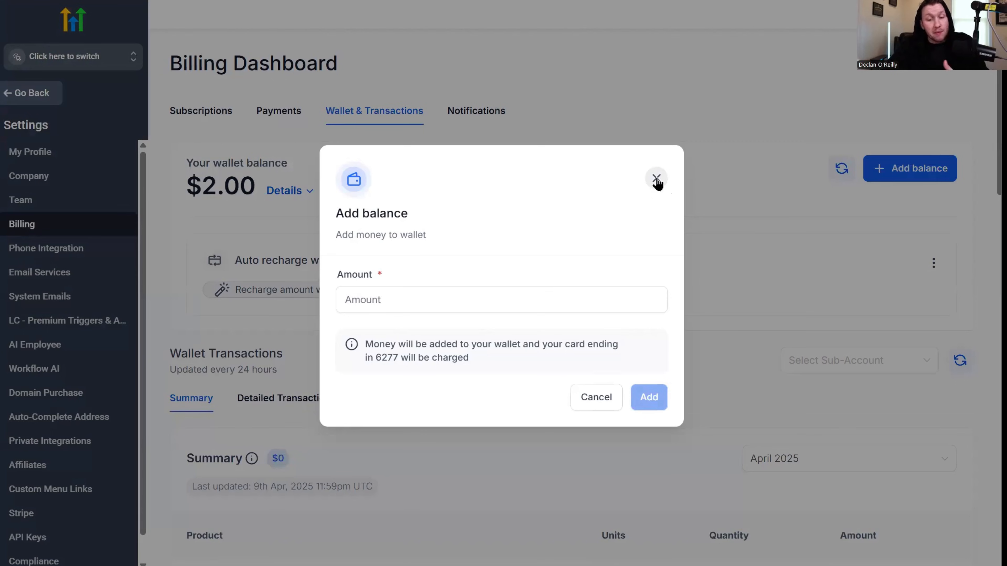
pyautogui.click(657, 178)
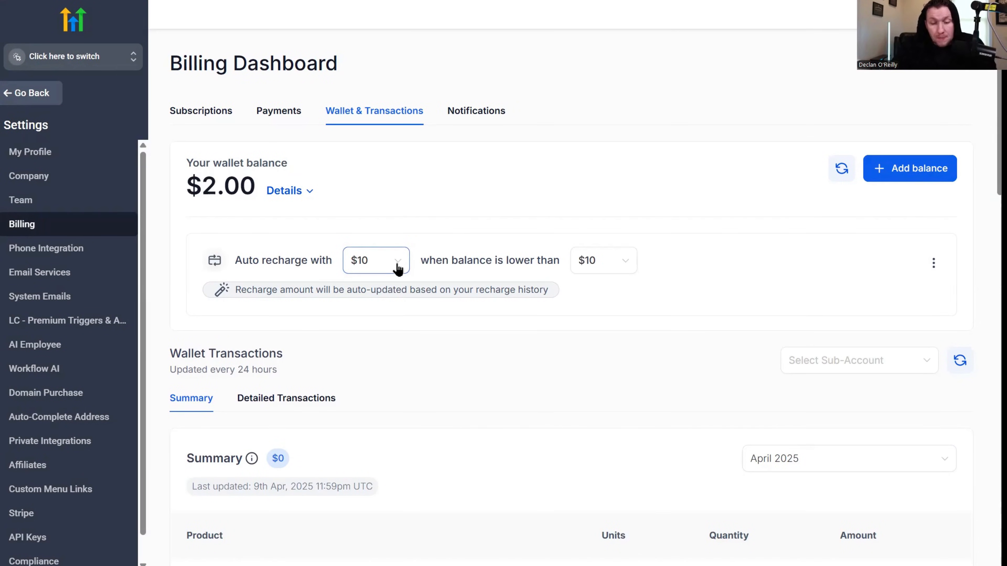
pyautogui.click(399, 270)
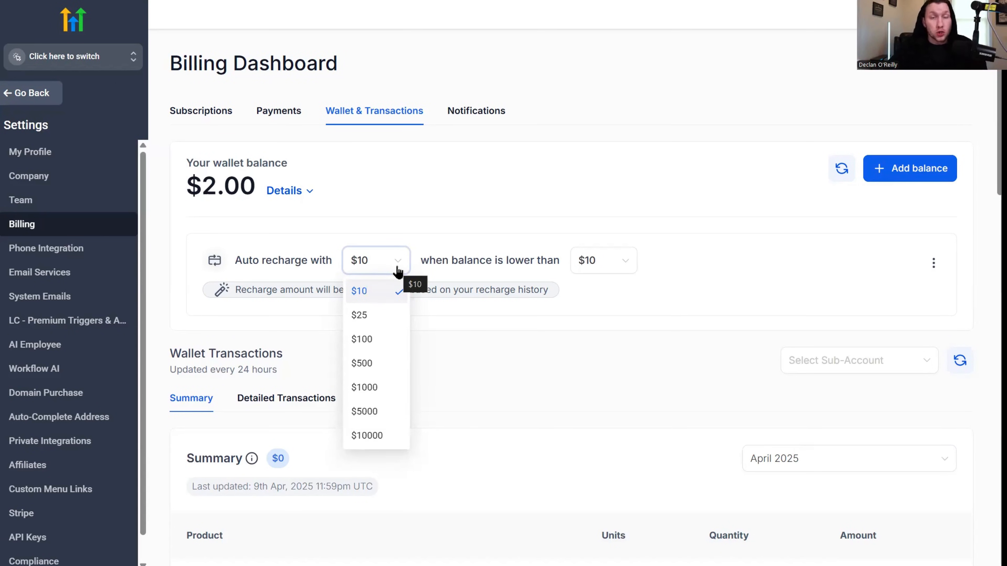
pyautogui.click(412, 229)
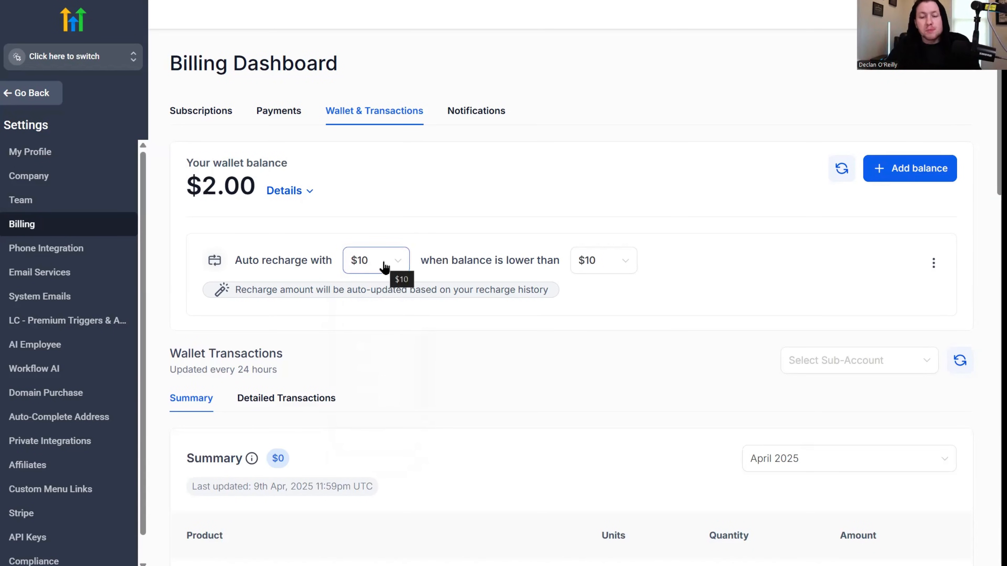
pyautogui.click(626, 270)
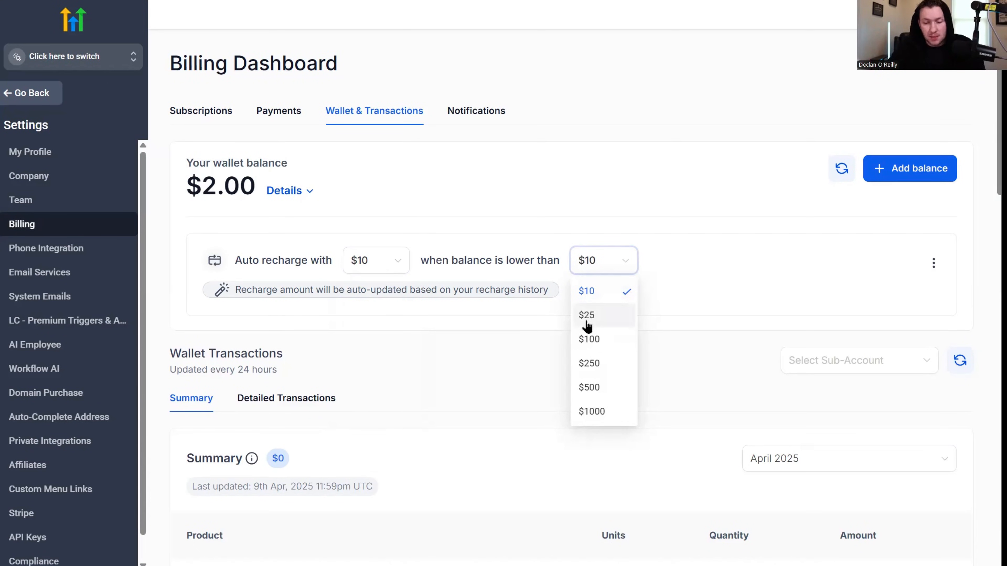
pyautogui.click(630, 268)
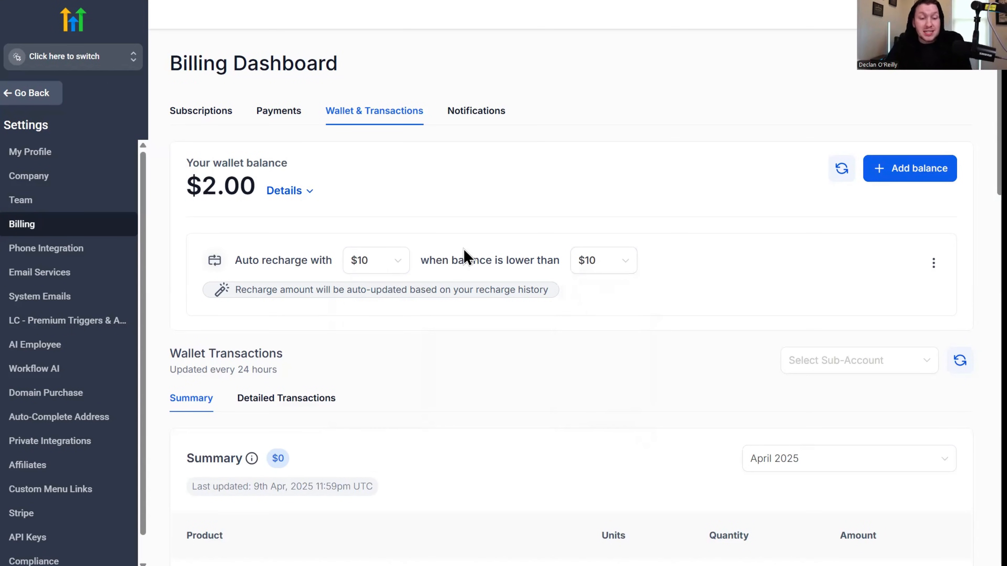
# Step: Review the wallet summary by product and show the detailed wallet transactions of the past six months
pyautogui.scroll(-10, 333, 286)
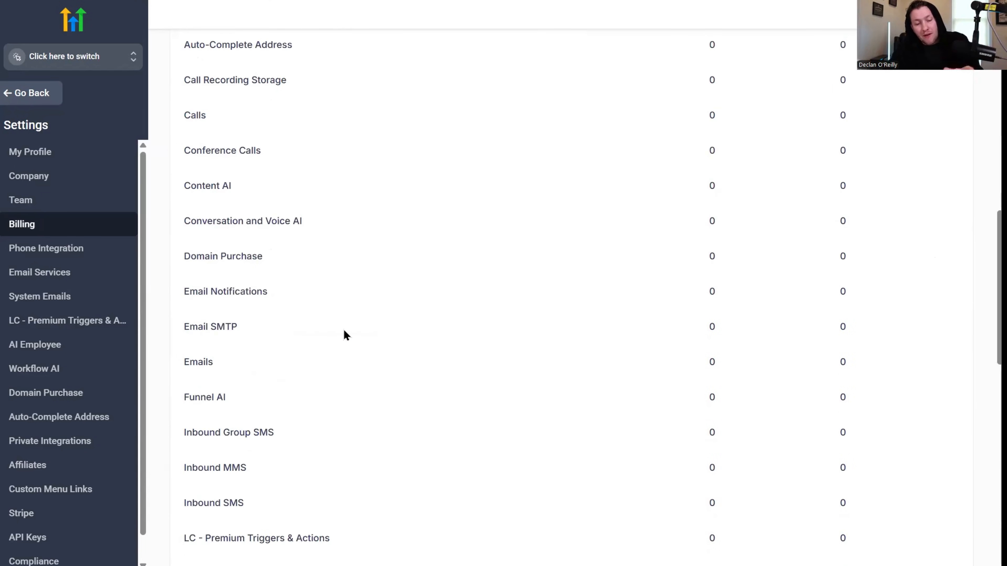
pyautogui.scroll(10, 350, 306)
pyautogui.click(294, 399)
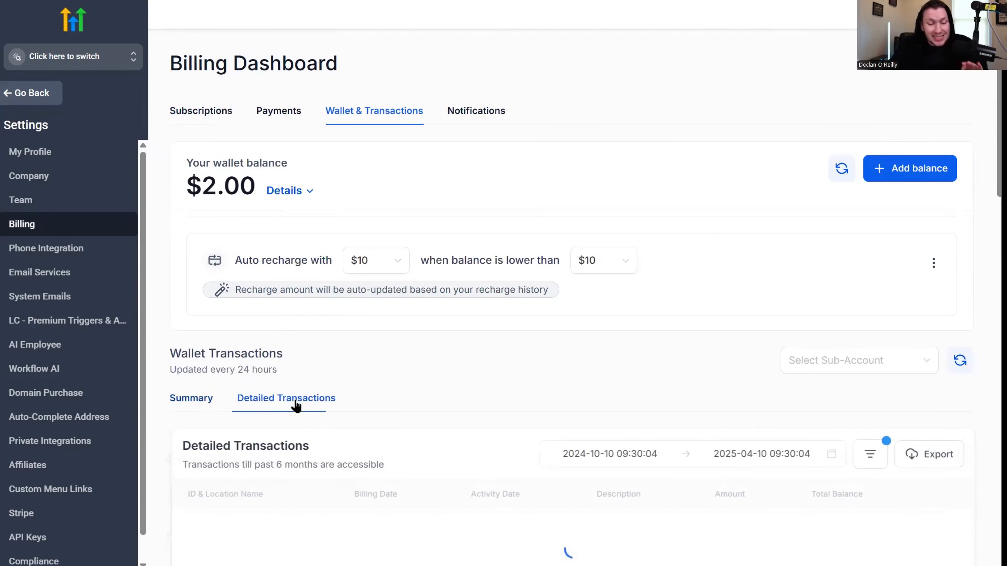
pyautogui.scroll(-2, 369, 432)
pyautogui.scroll(-4, 381, 434)
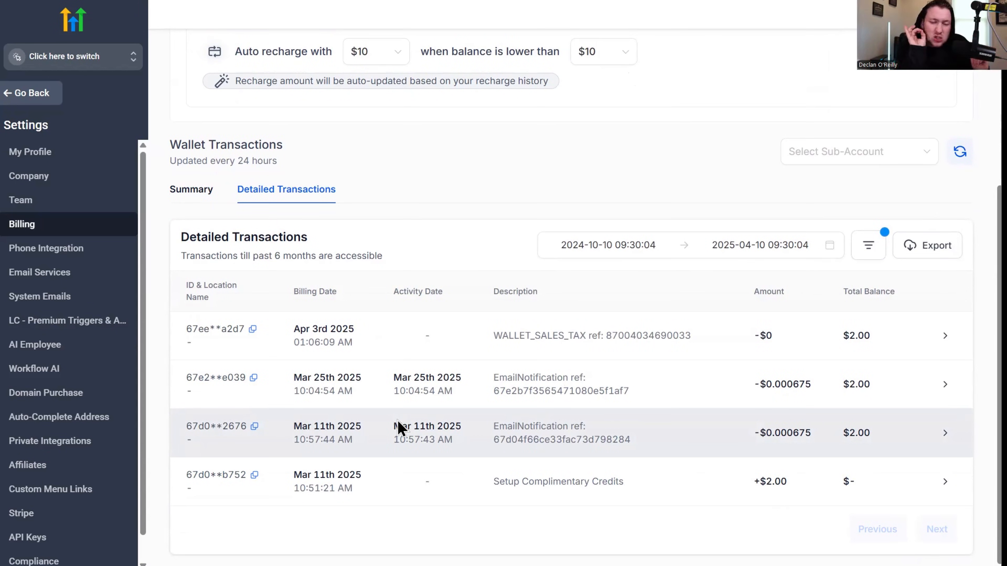
# Step: Inspect the transaction type and charge type filter options for the detailed transactions without applying any
pyautogui.click(872, 248)
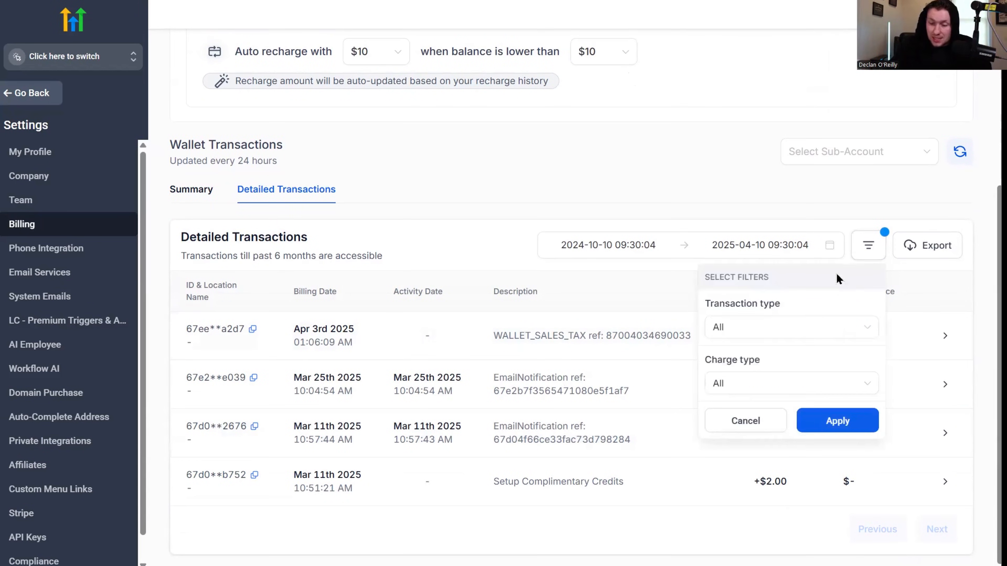
pyautogui.click(813, 334)
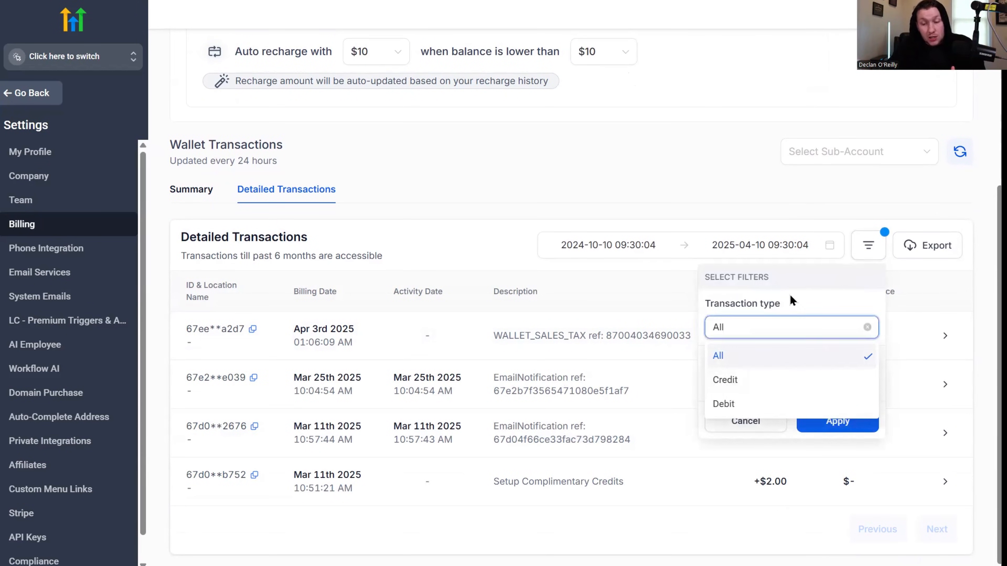
pyautogui.click(795, 335)
pyautogui.click(803, 382)
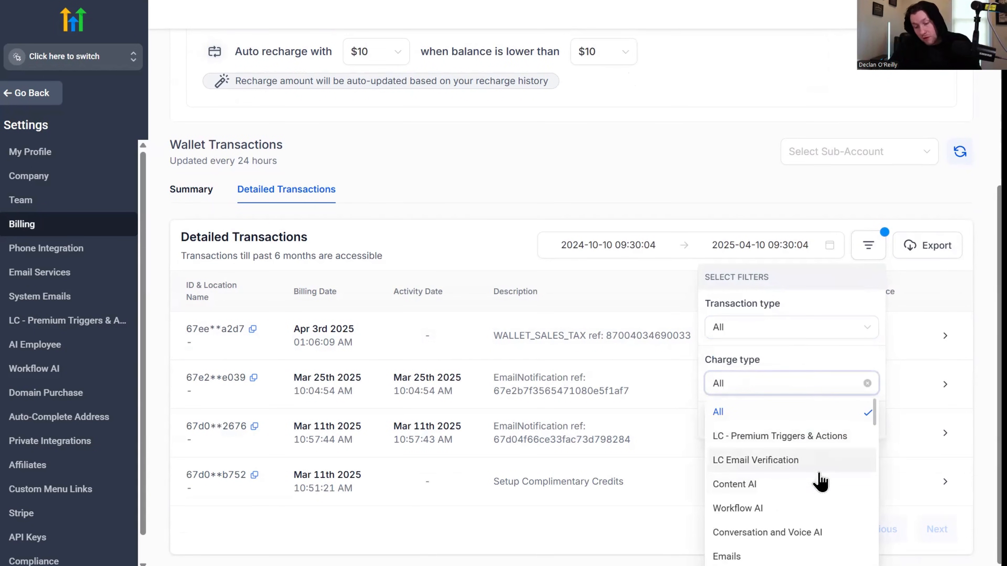
pyautogui.click(684, 499)
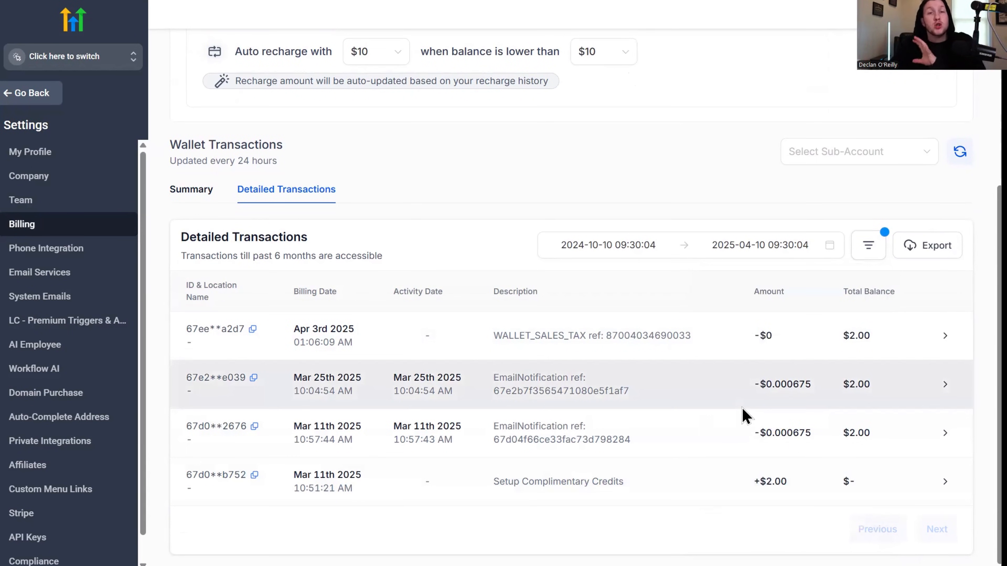
pyautogui.scroll(5, 567, 302)
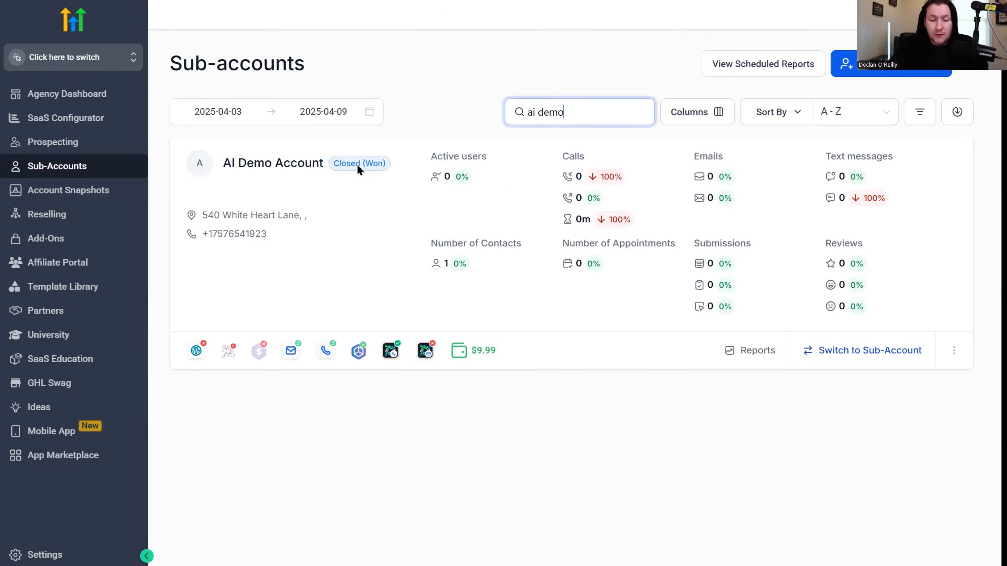
# Step: Open the AI Demo Account's rebilling settings and check its current wallet balance and Phone System margins
pyautogui.click(292, 173)
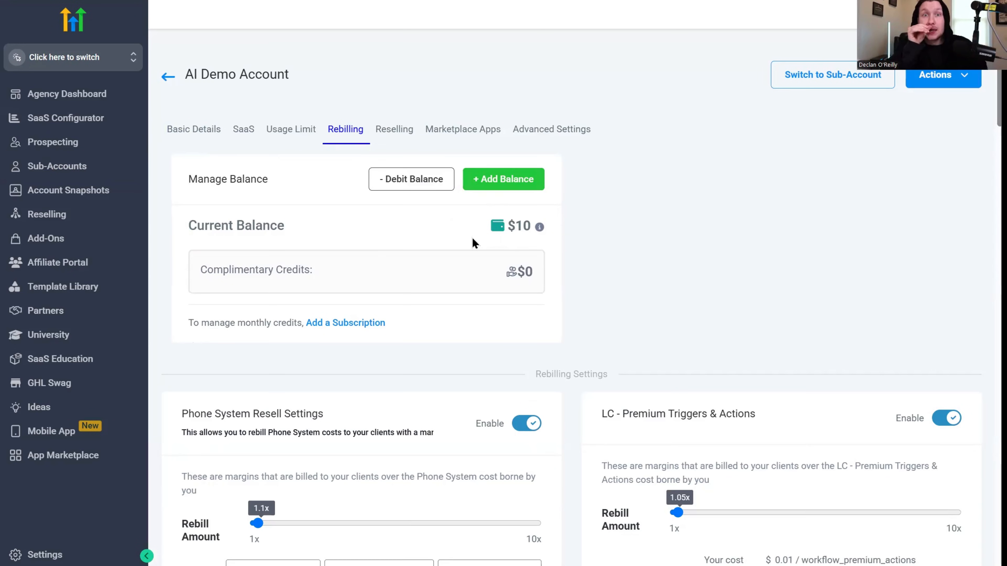
pyautogui.scroll(-5, 332, 533)
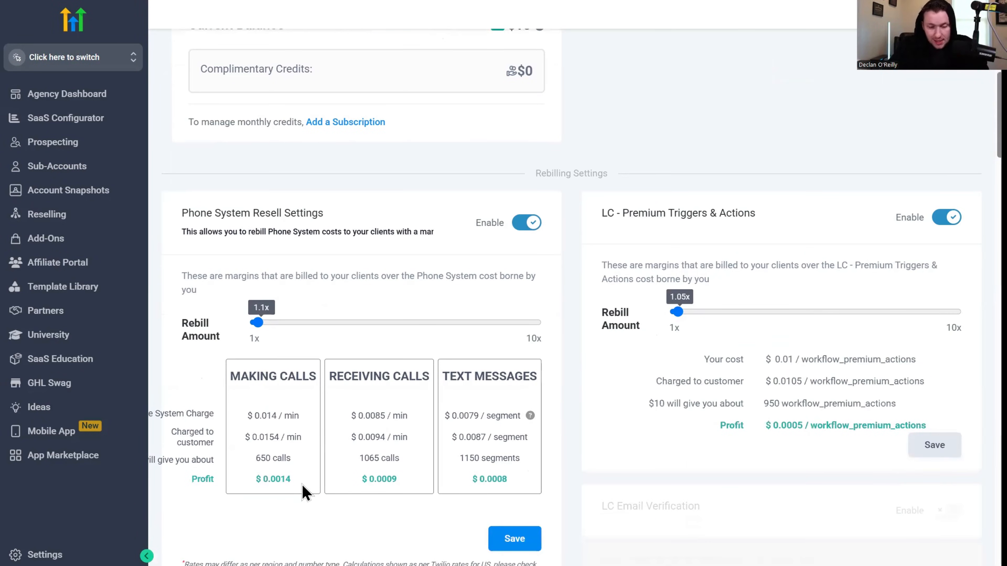
pyautogui.scroll(-5, 310, 480)
pyautogui.scroll(10, 543, 251)
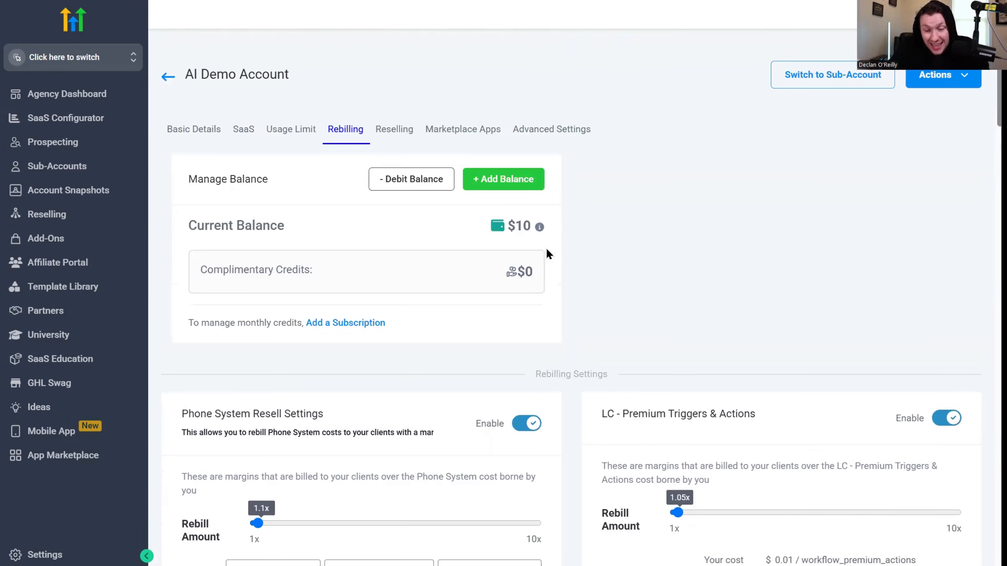
pyautogui.moveTo(533, 227); pyautogui.dragTo(557, 237)
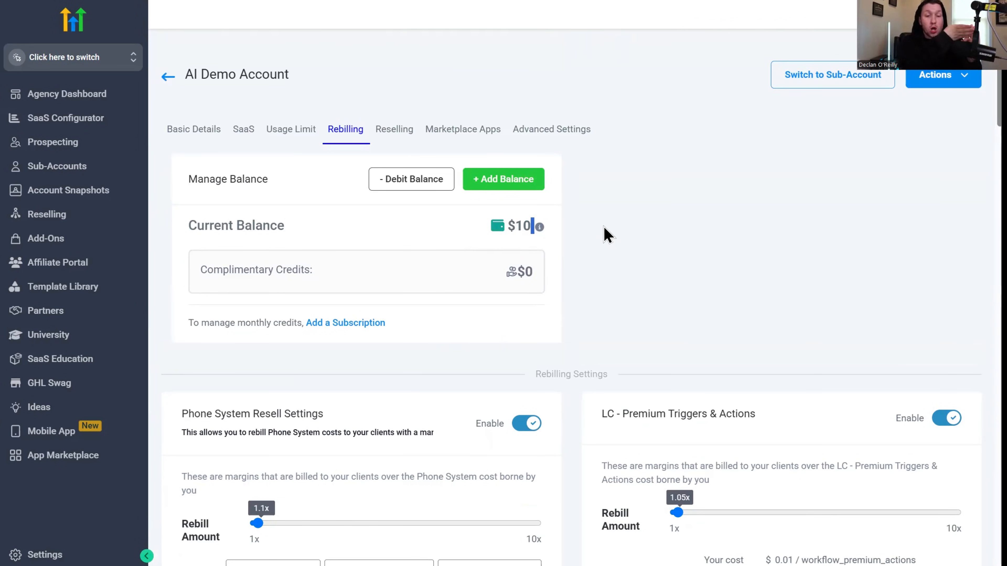
# Step: Examine the AI Demo Account's wallet balance alongside the rebilling margins for phone, email, premium actions and AI services
pyautogui.scroll(-15, 665, 349)
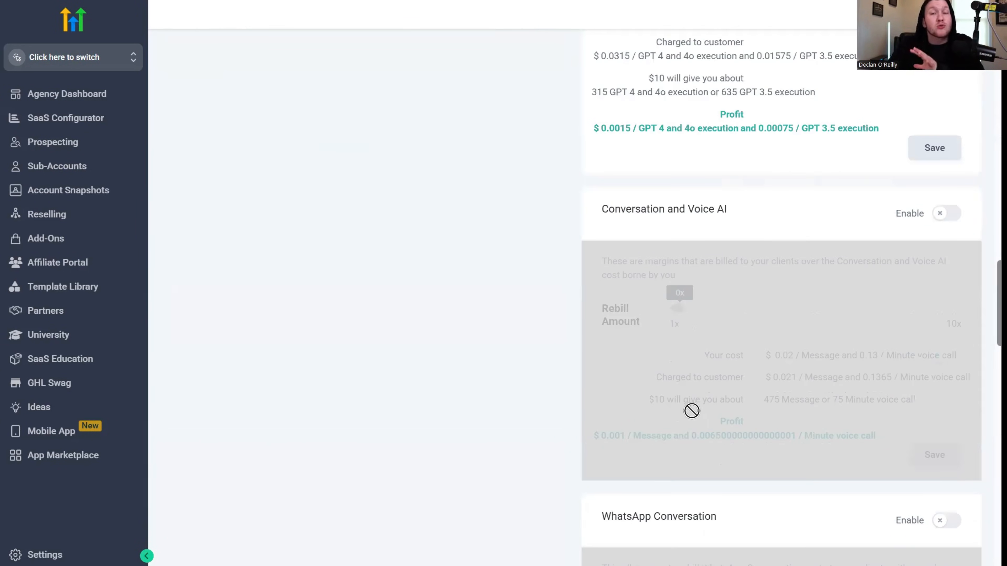
pyautogui.scroll(-6, 683, 419)
pyautogui.scroll(15, 684, 418)
pyautogui.scroll(5, 494, 228)
pyautogui.moveTo(505, 226); pyautogui.dragTo(540, 233)
pyautogui.scroll(-5, 678, 345)
pyautogui.scroll(-2, 710, 443)
pyautogui.scroll(7, 697, 446)
pyautogui.doubleClick(522, 233)
pyautogui.click(701, 241)
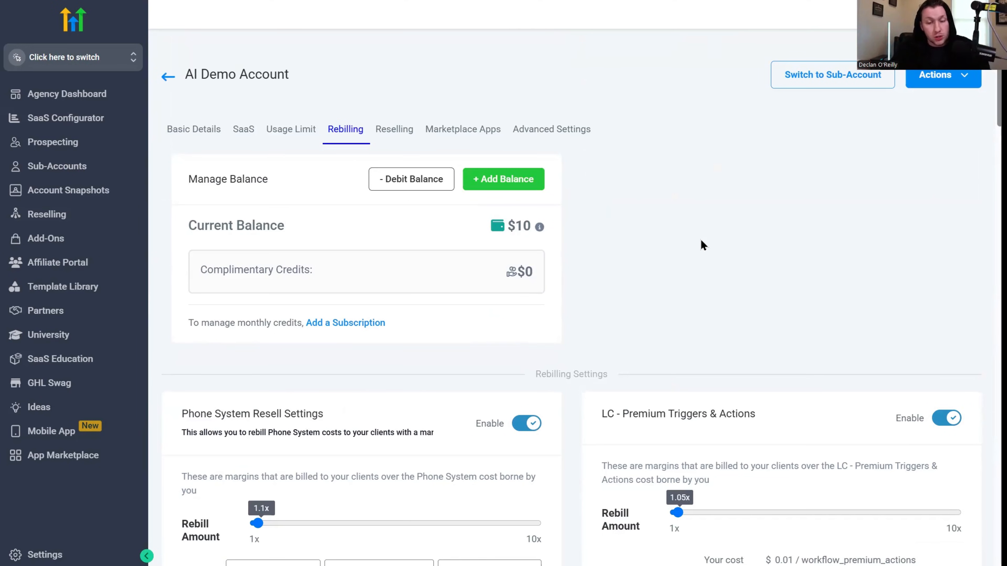
pyautogui.scroll(-15, 690, 252)
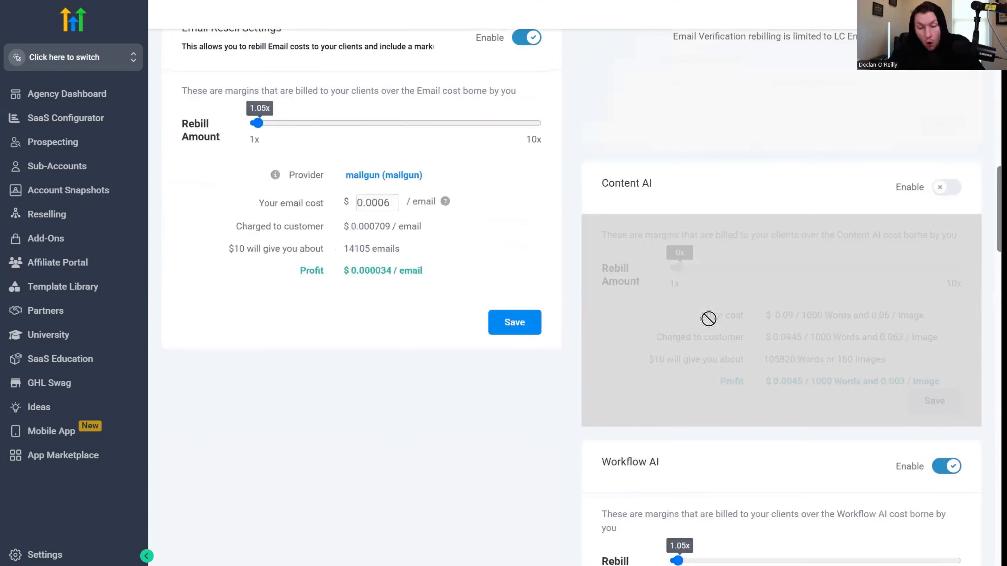
pyautogui.scroll(12, 715, 386)
pyautogui.scroll(-5, 745, 424)
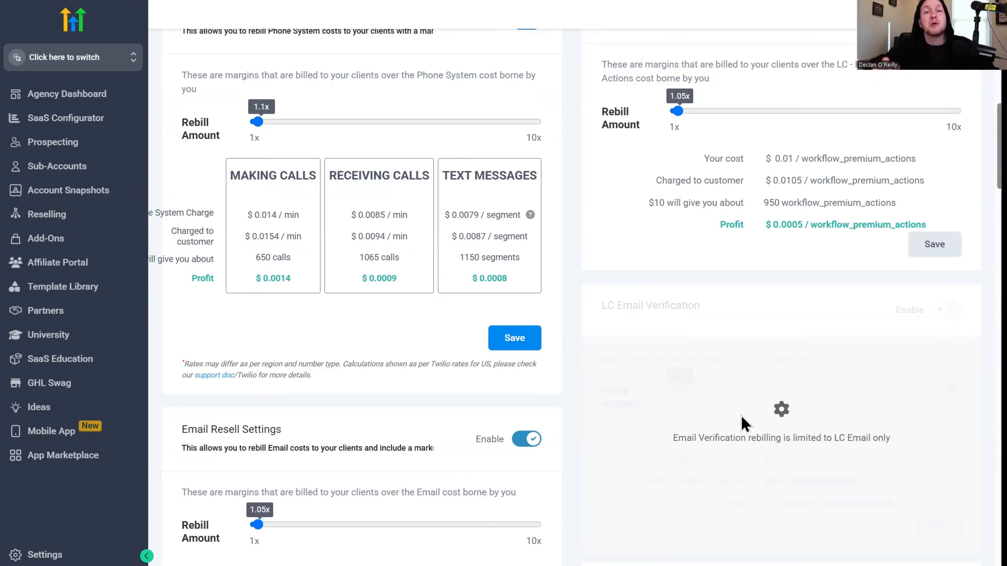
pyautogui.scroll(10, 549, 311)
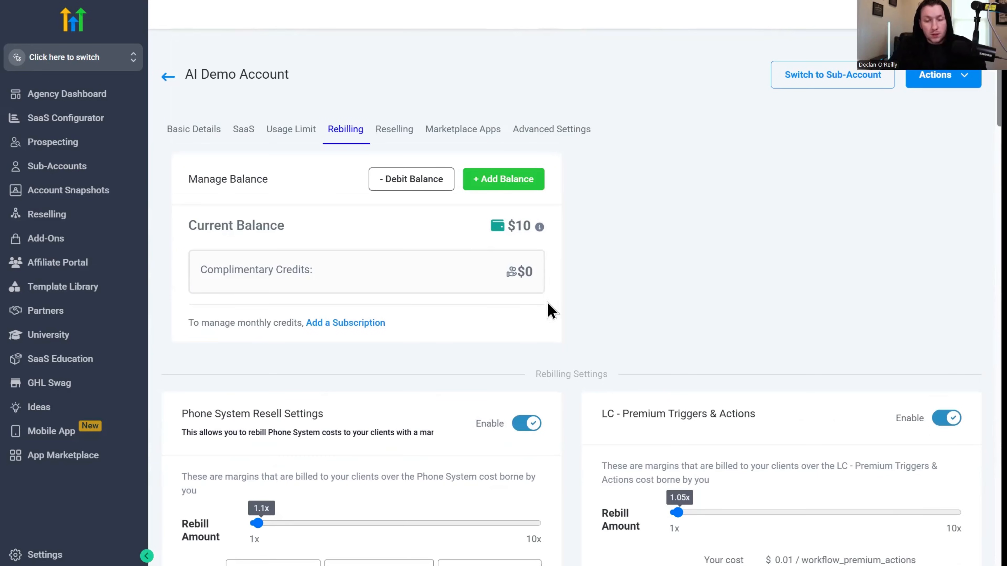
# Step: Return to the sub-accounts list and reopen the AI Demo Account's wallet and rebilling details
pyautogui.click(169, 85)
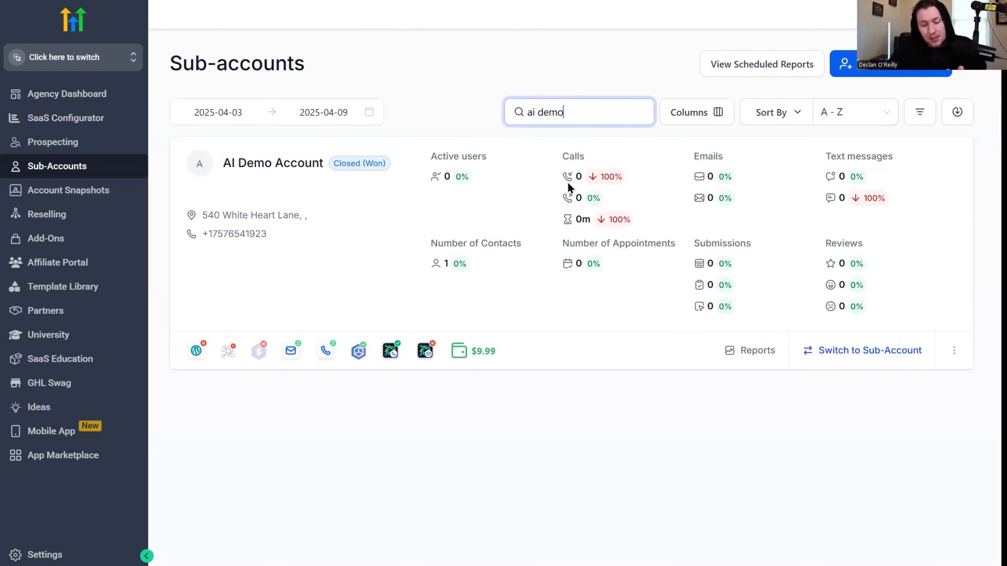
pyautogui.click(478, 349)
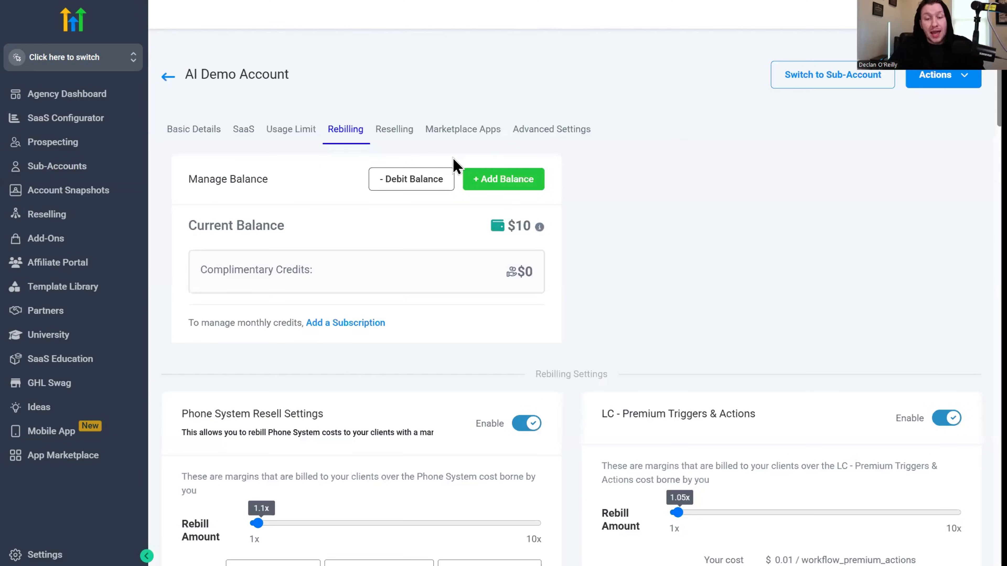